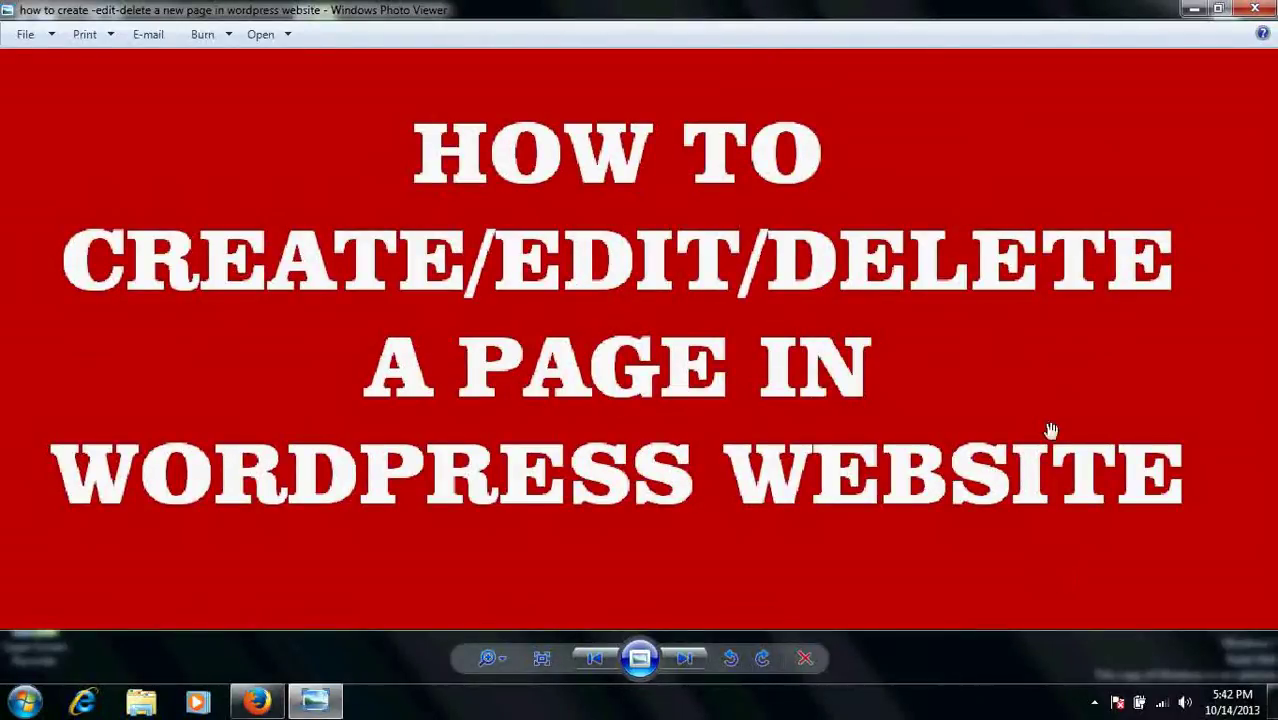
# Step: Minimize the Windows Photo Viewer window showing the WordPress title image
pyautogui.click(1193, 9)
# Step: Bring up Firefox and switch from the Wordie site to the MY COLLEGE admin Dashboard tab
pyautogui.click(462, 420)
pyautogui.moveTo(256, 702)
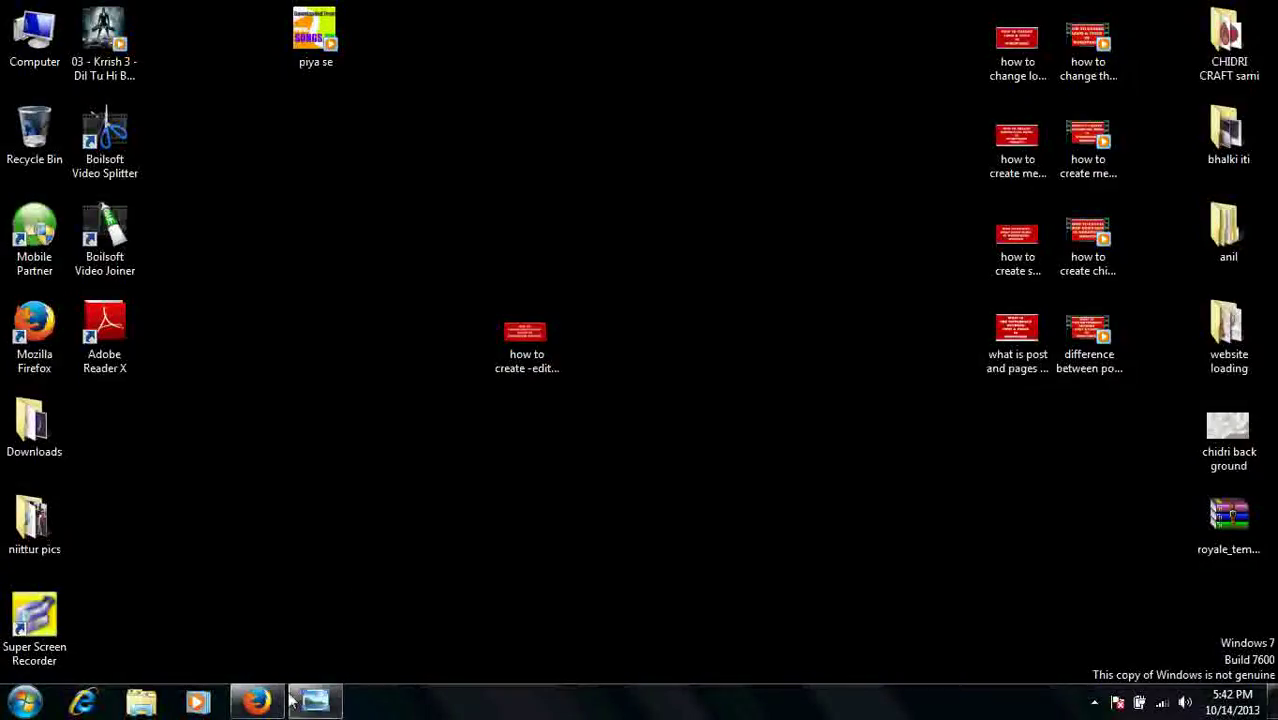
pyautogui.click(233, 705)
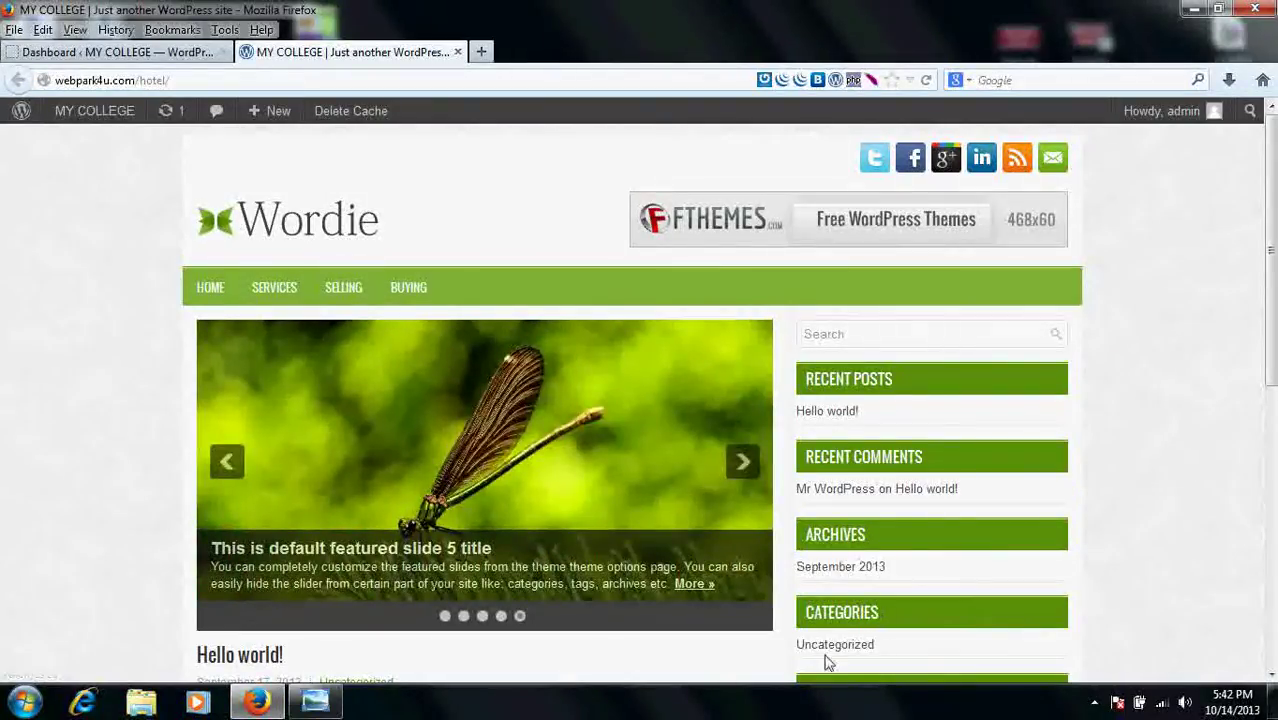
pyautogui.click(187, 85)
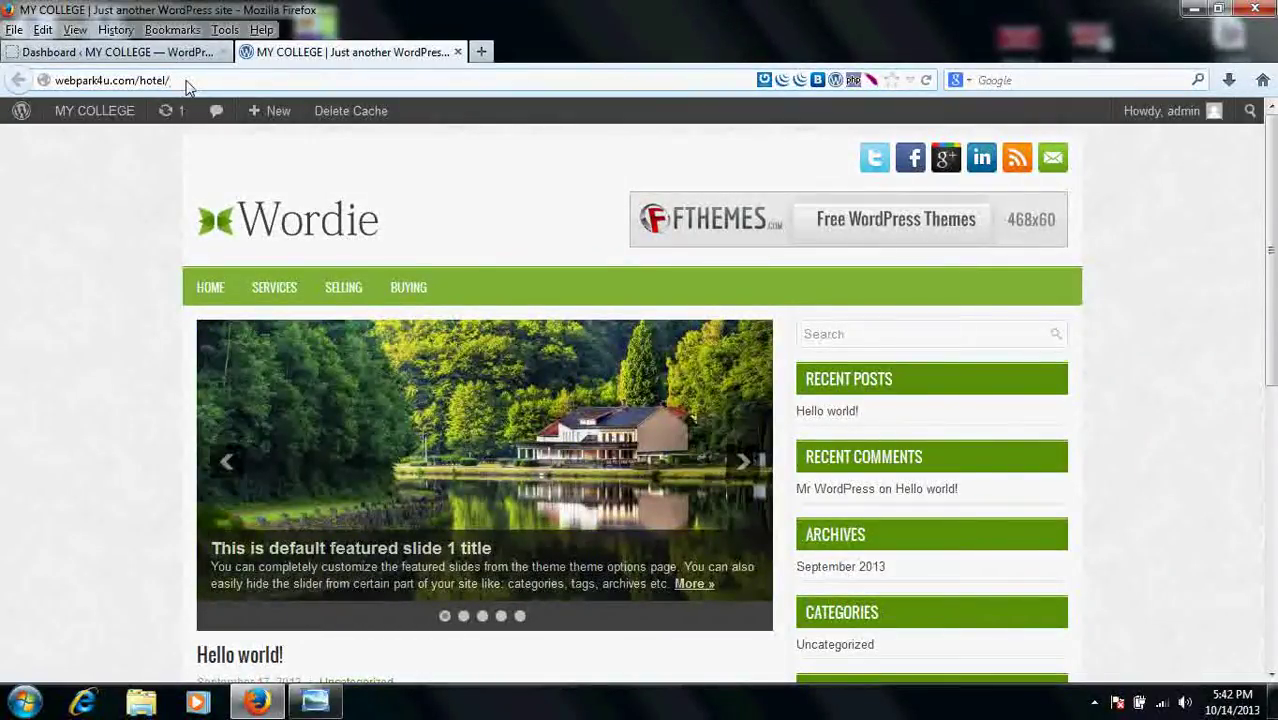
pyautogui.click(180, 54)
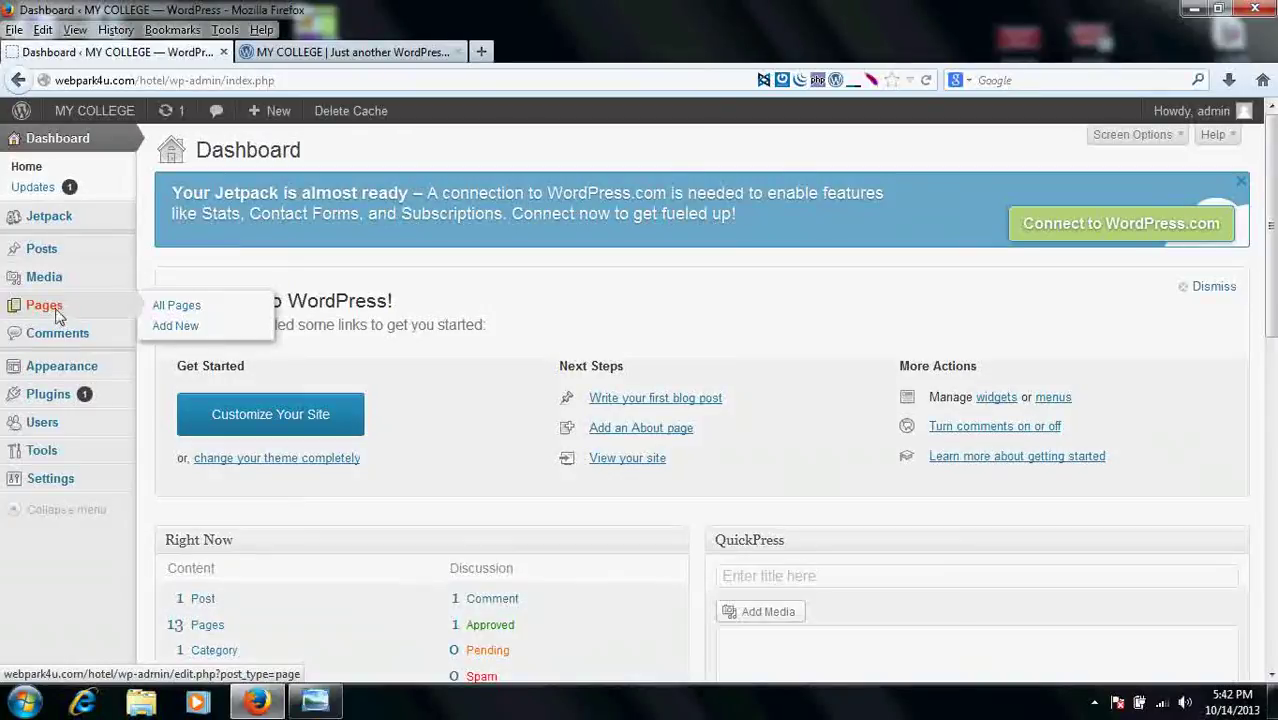
pyautogui.moveTo(44, 305)
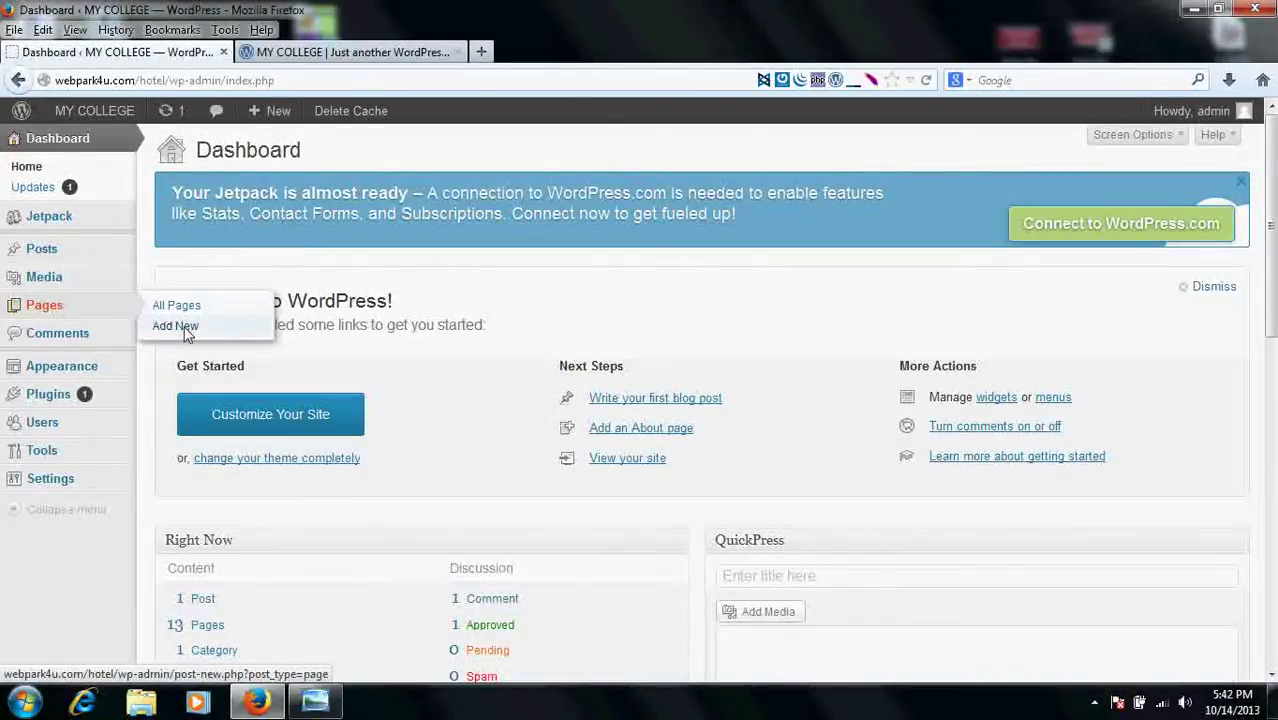
# Step: Create a new page 'My new page' in its own tab with four lines of placeholder text
pyautogui.rightClick(183, 331)
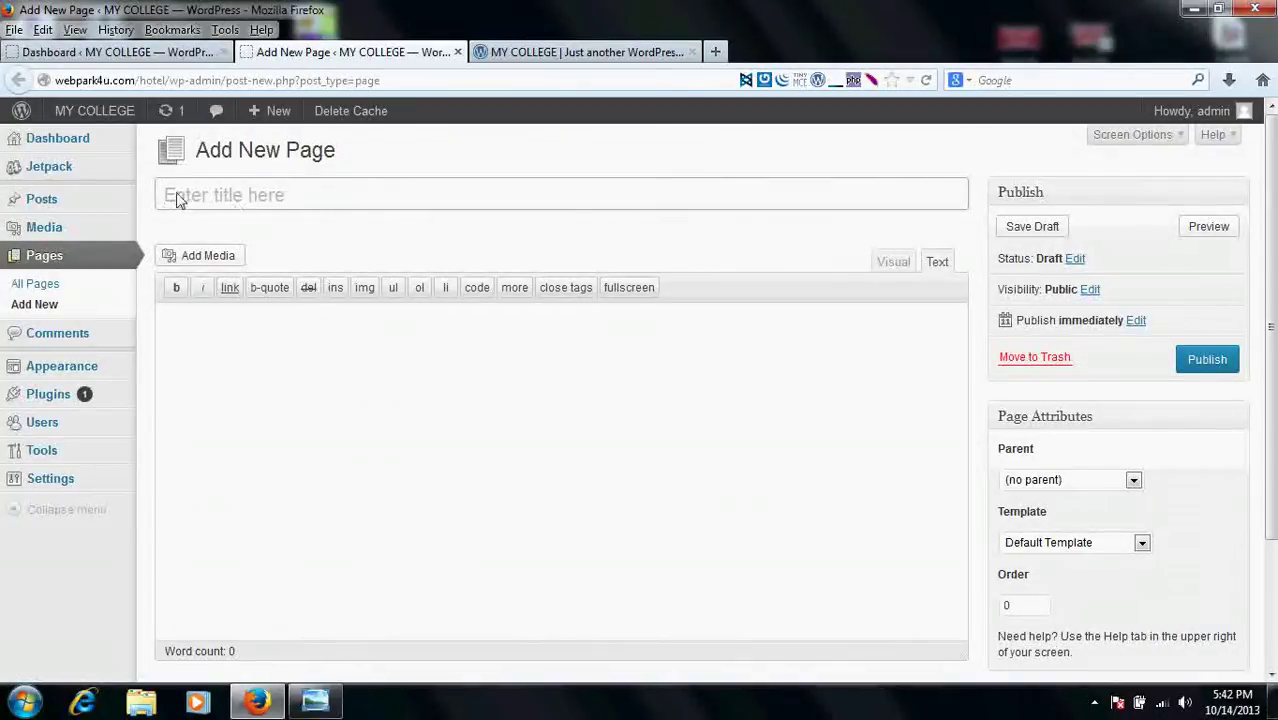
pyautogui.click(253, 204)
pyautogui.write('My new page')
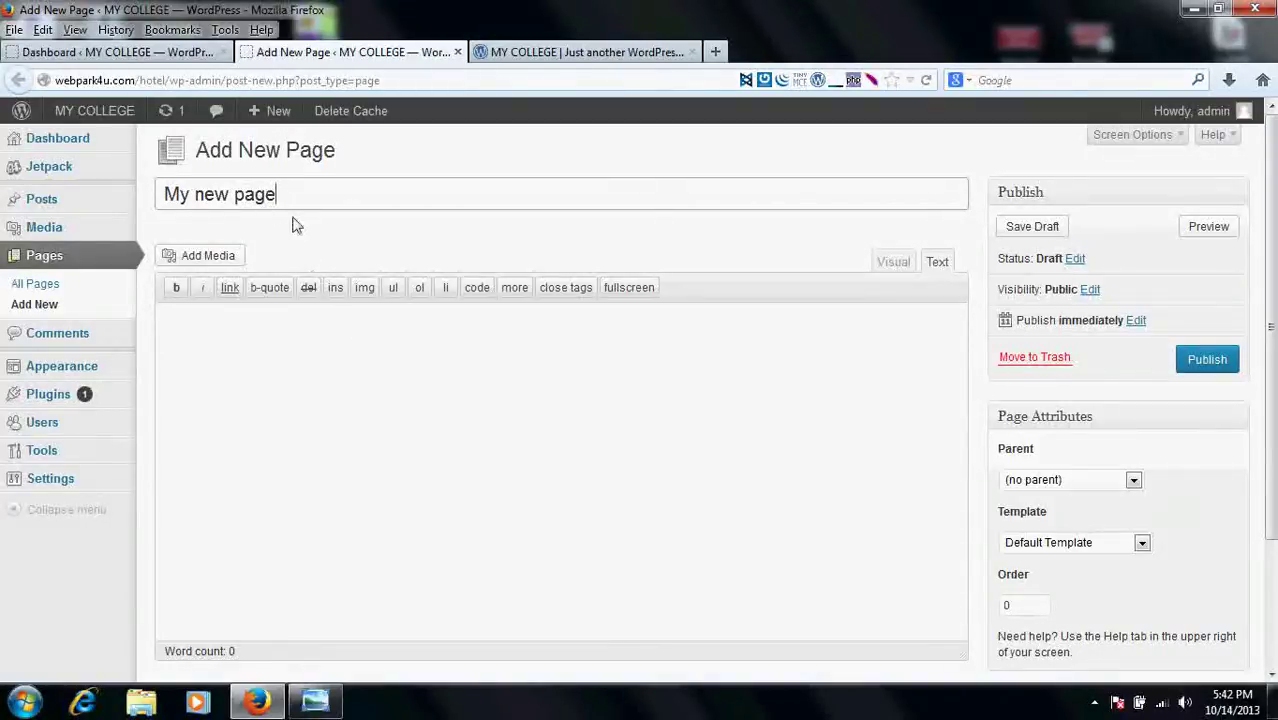
pyautogui.click(394, 405)
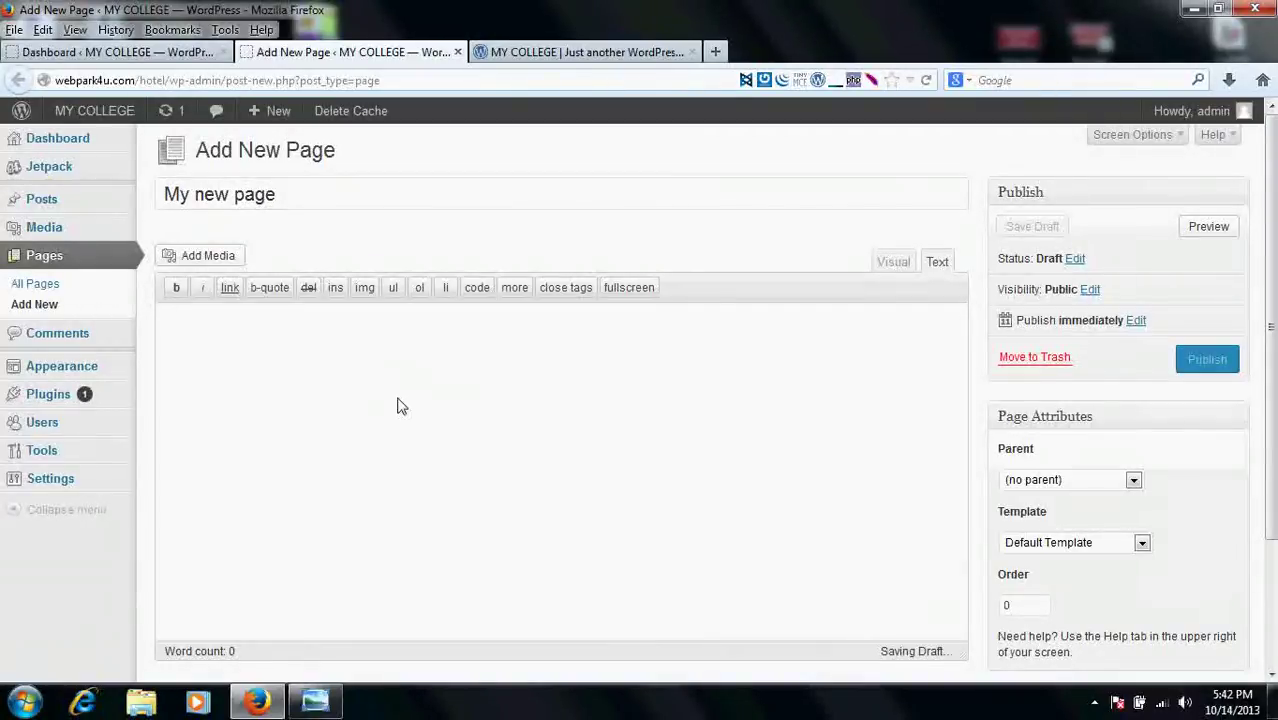
pyautogui.write('jhgsdfjdsghfdkjfhdkjshdsf')
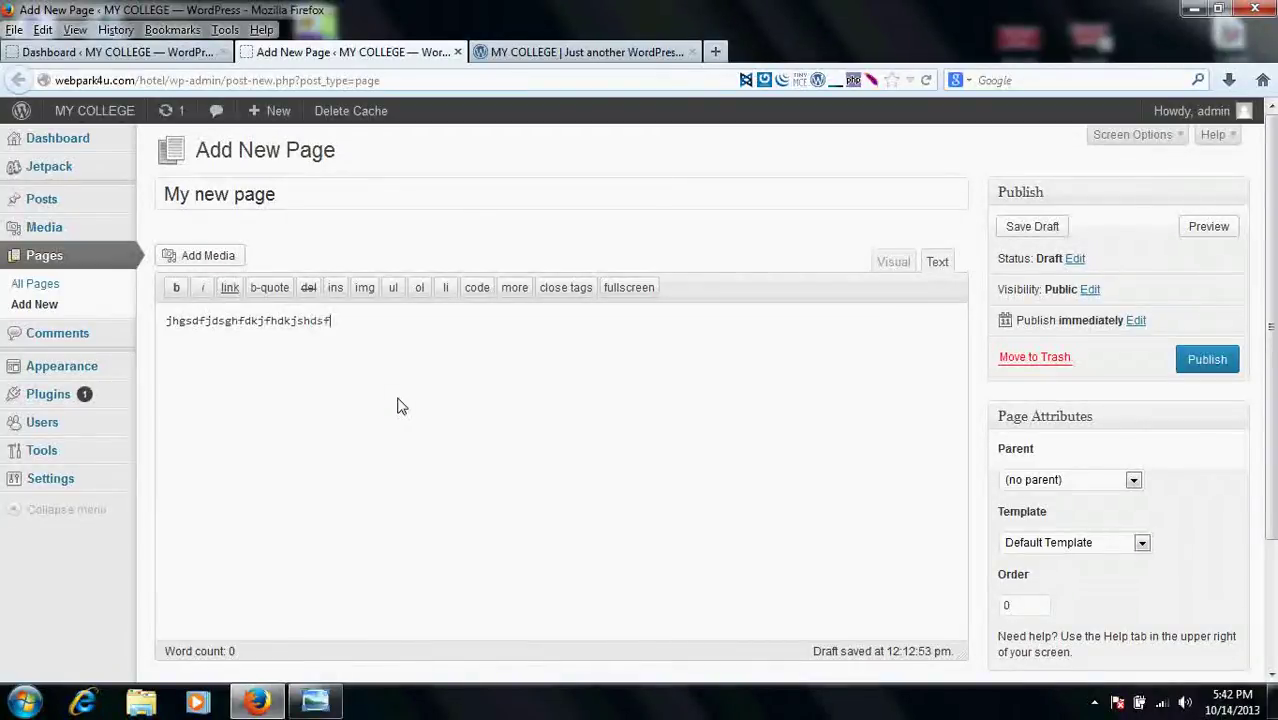
pyautogui.write(' dsfkjhdshjgfds kj  ds')
pyautogui.write('fkjghjdksfhd')
pyautogui.write('kjshfdsf')
pyautogui.press('Return')
pyautogui.write('dsfjhd')
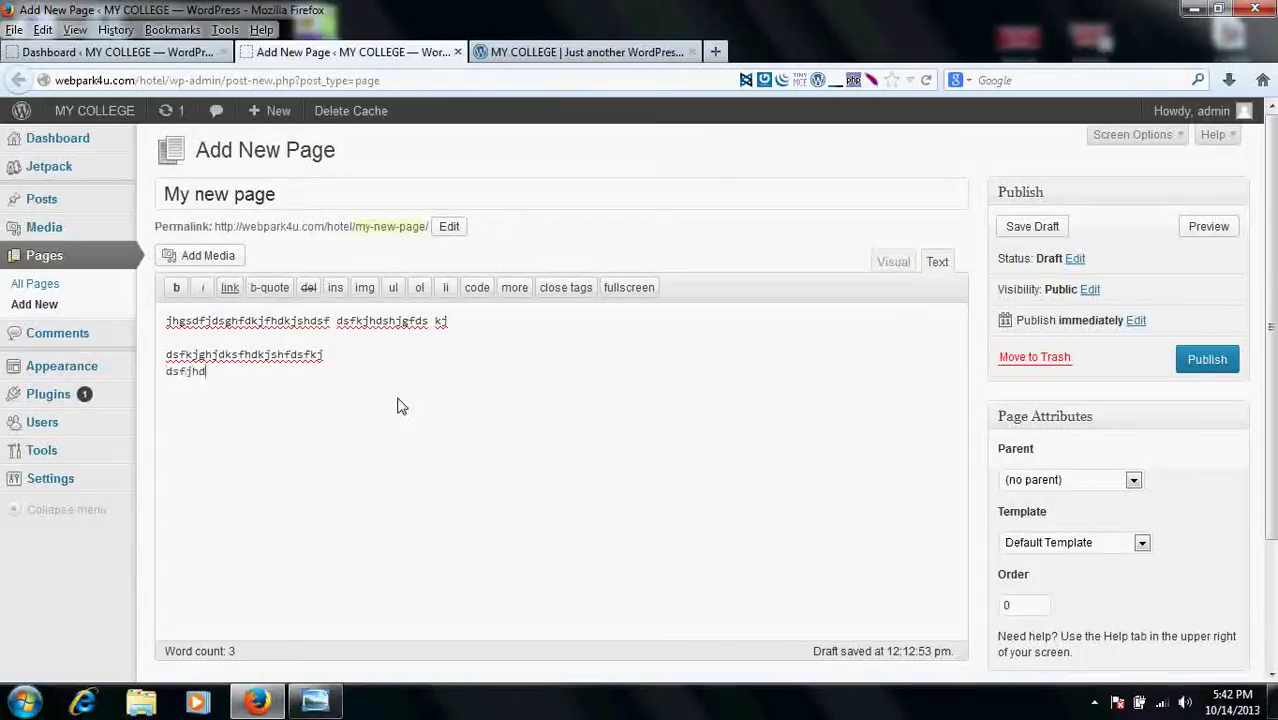
pyautogui.write('fkjdshfkjh')
pyautogui.press('Return')
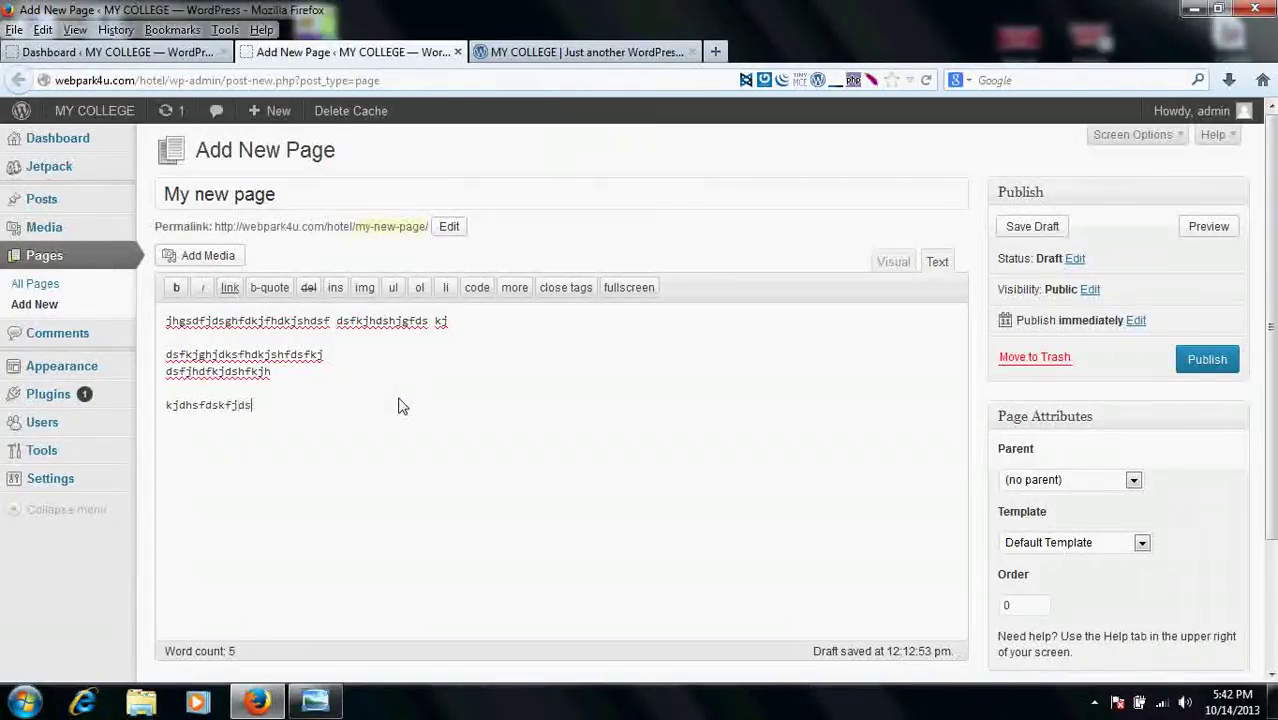
pyautogui.write('klfjdsf')
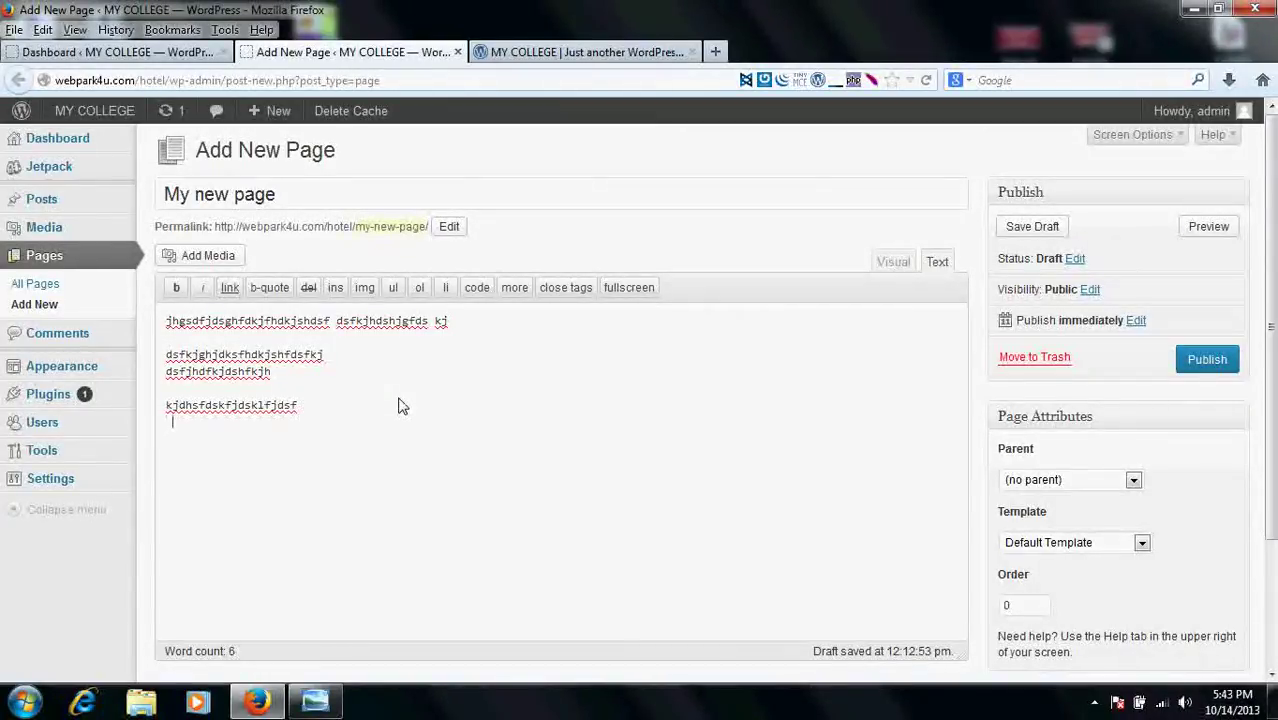
pyautogui.press('Return')
pyautogui.write('kjhdfkjdhsfj')
# Step: Upload image 3 from the website loading folder and insert it into the page body
pyautogui.click(210, 258)
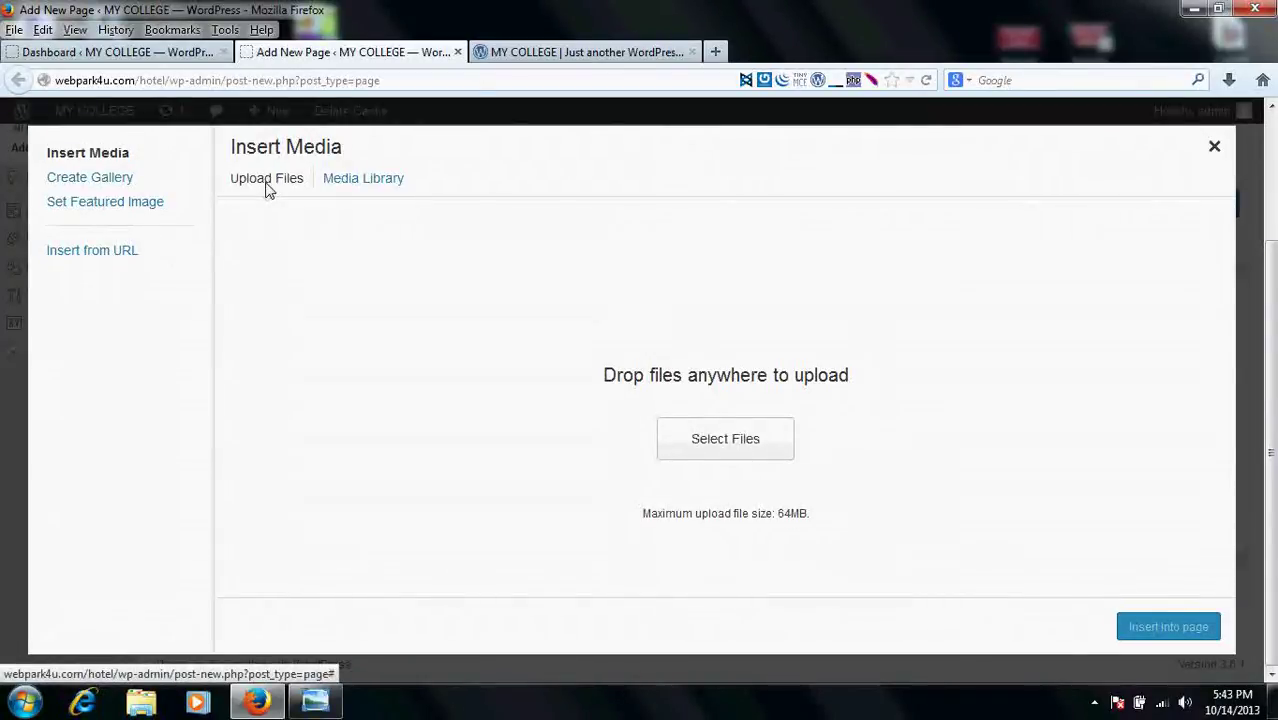
pyautogui.click(730, 440)
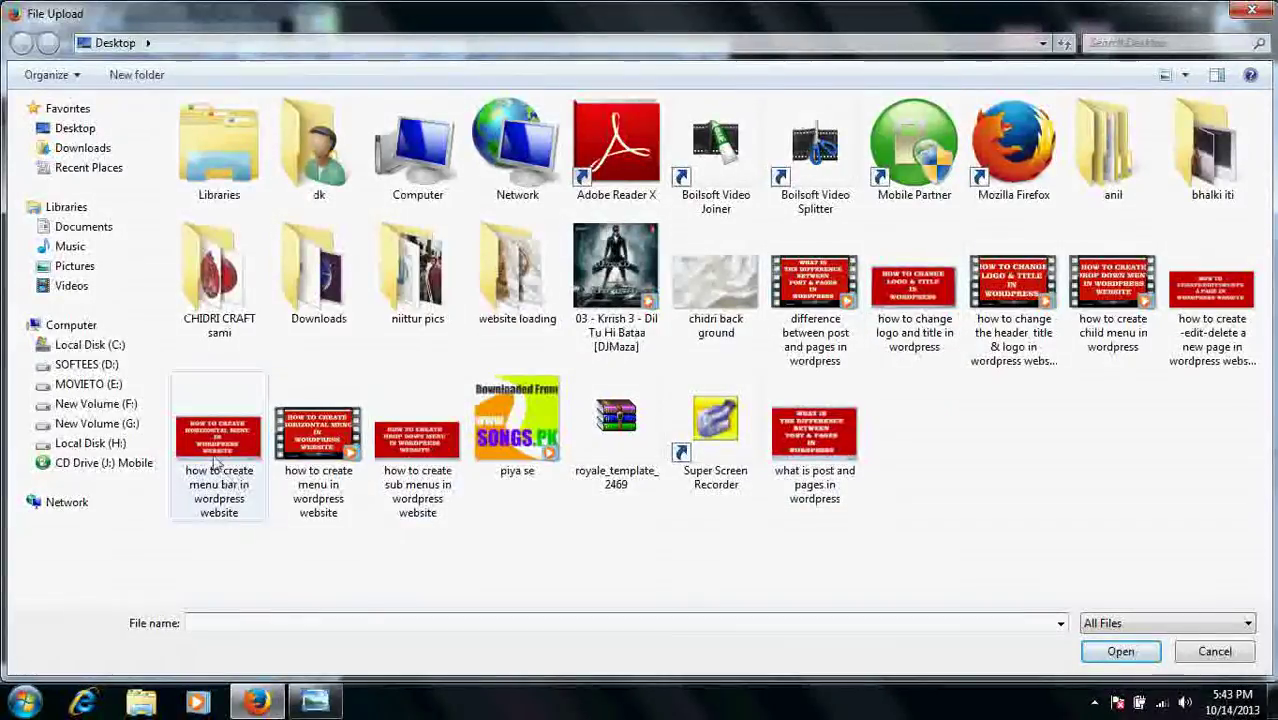
pyautogui.doubleClick(482, 270)
pyautogui.click(392, 176)
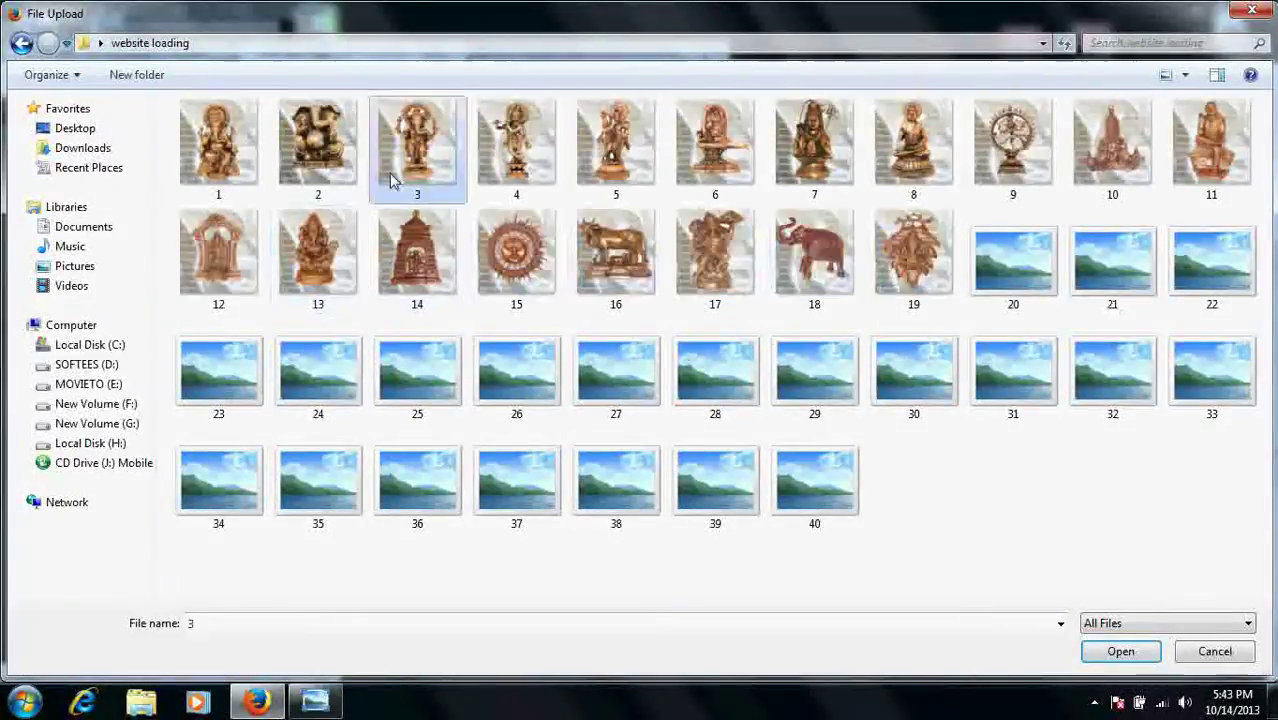
pyautogui.click(1121, 651)
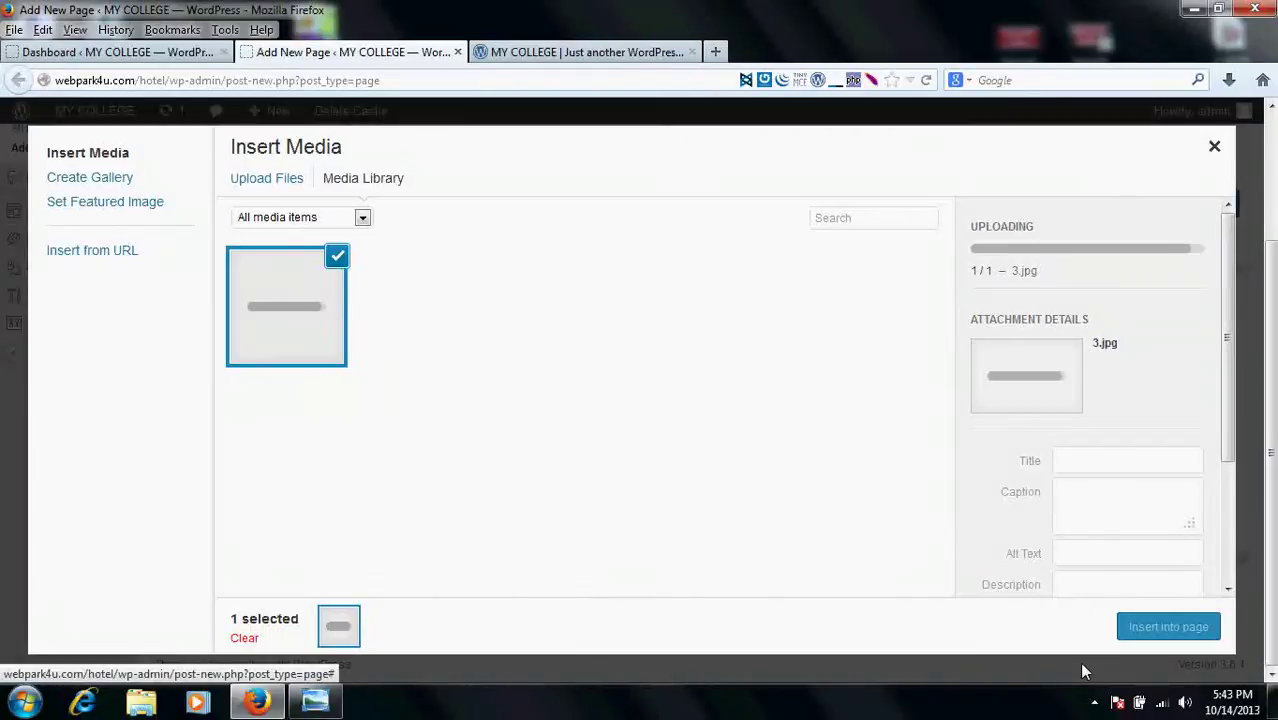
pyautogui.click(1158, 630)
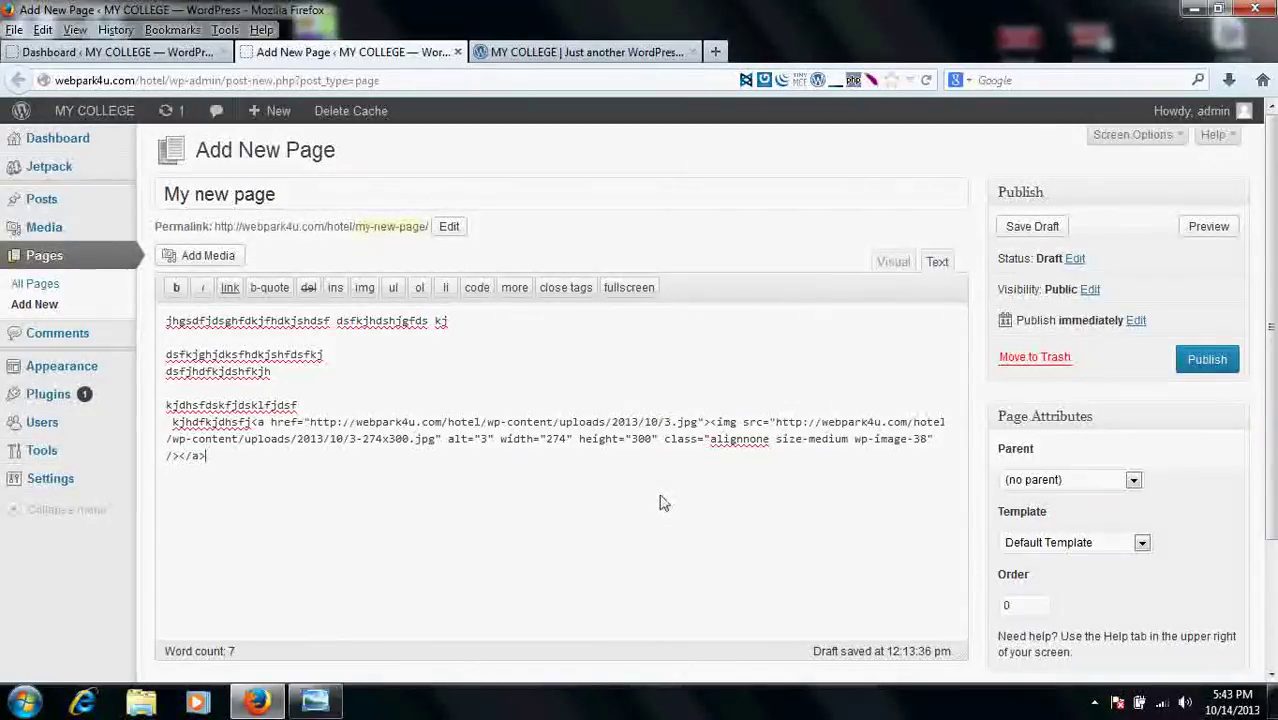
# Step: Switch to the Visual editor, choose the Full Width, no sidebar(s) template, and publish
pyautogui.click(893, 262)
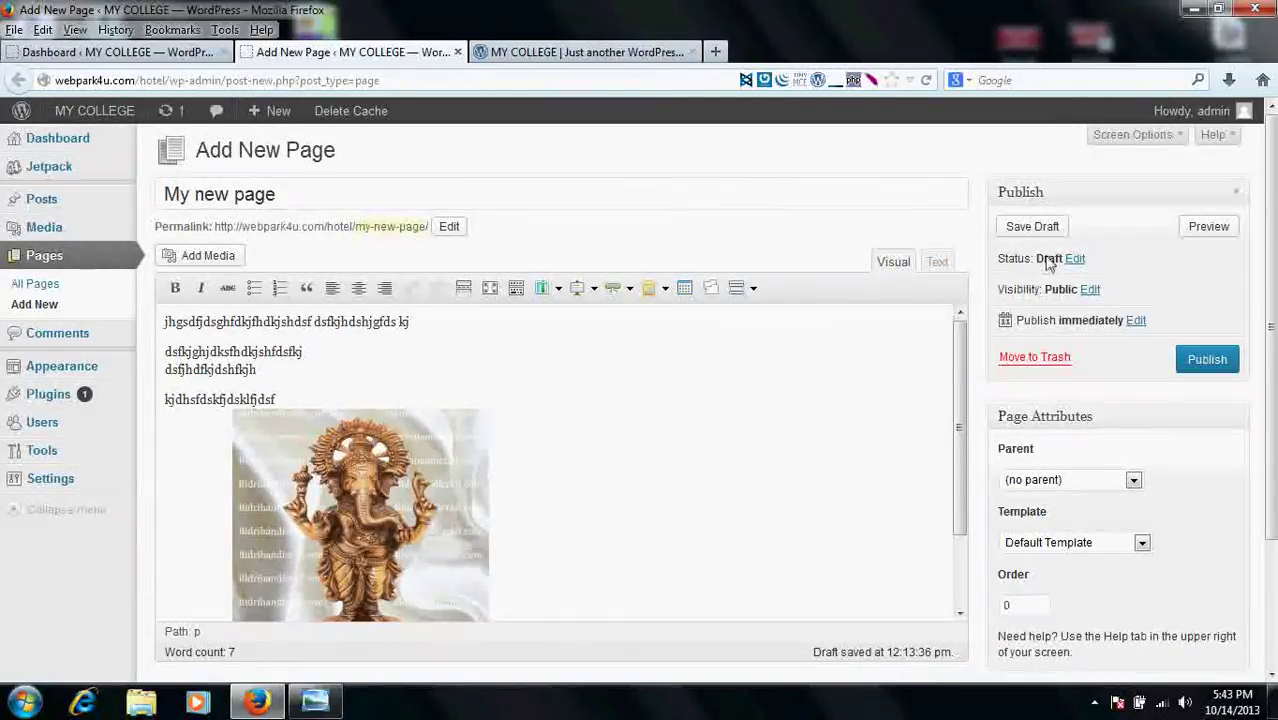
pyautogui.click(1047, 549)
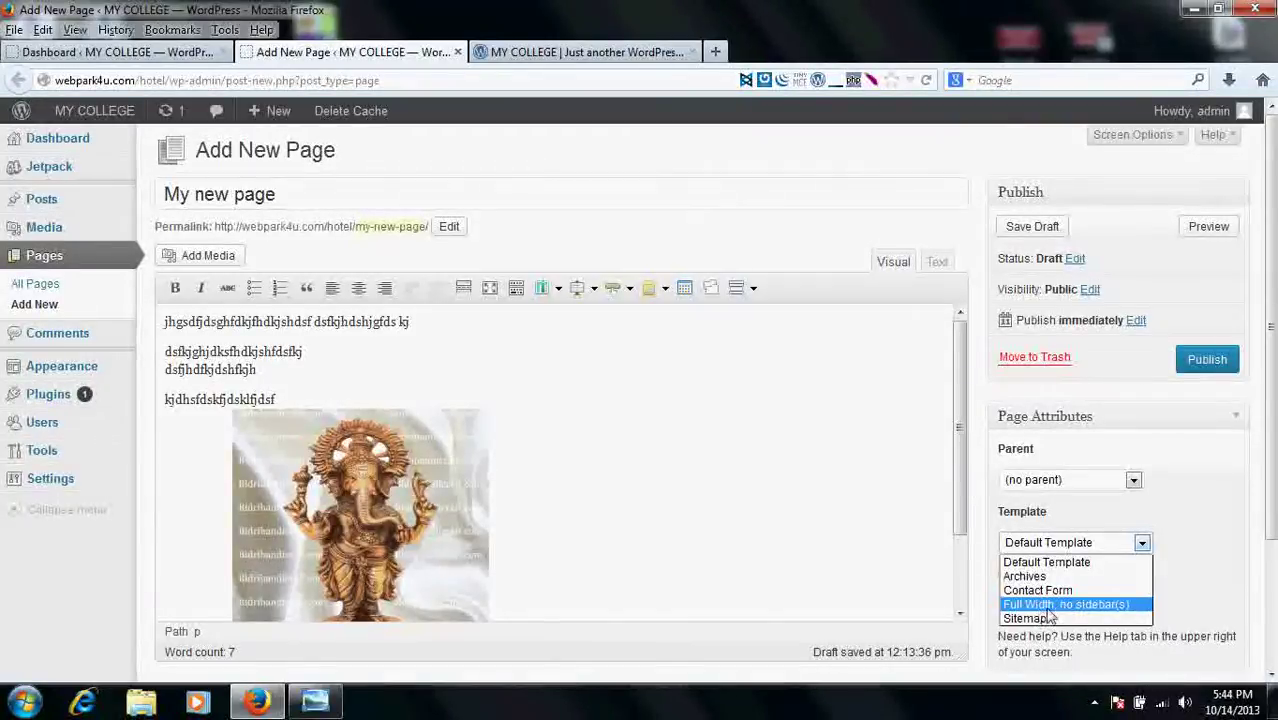
pyautogui.click(1049, 608)
pyautogui.click(1189, 366)
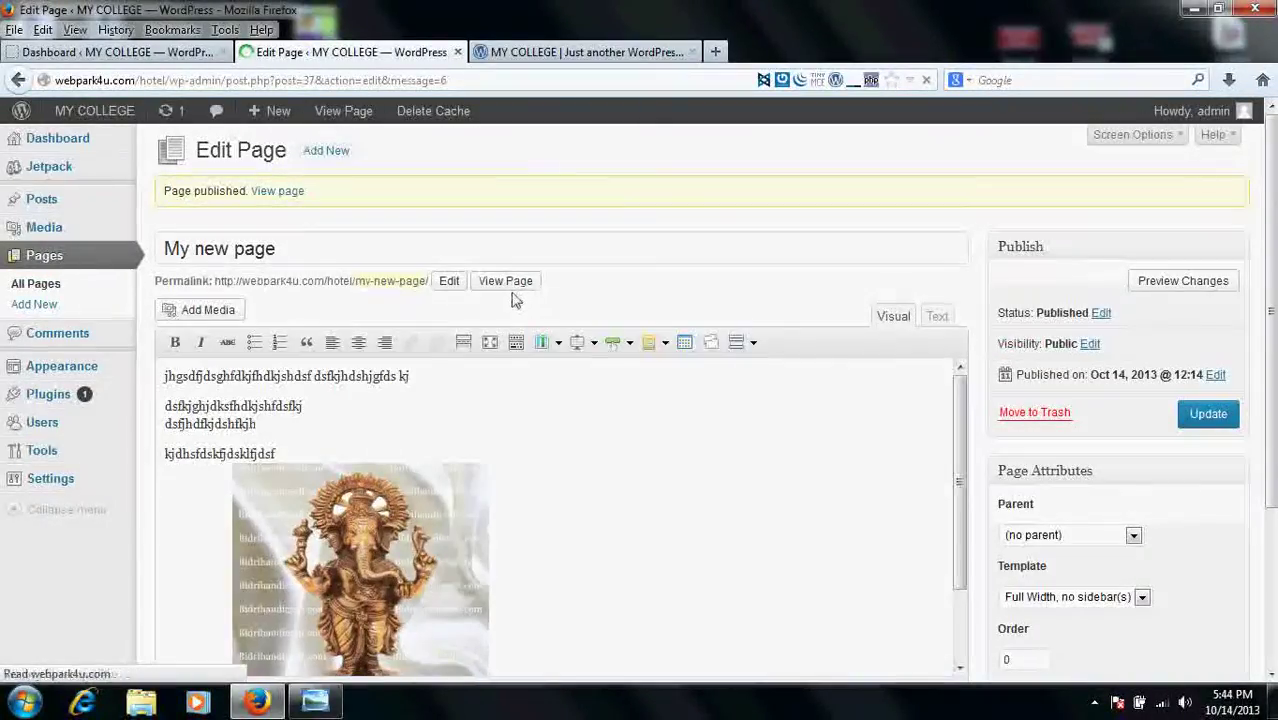
# Step: View the published My new page live, scrolling through its text and statue image
pyautogui.click(508, 283)
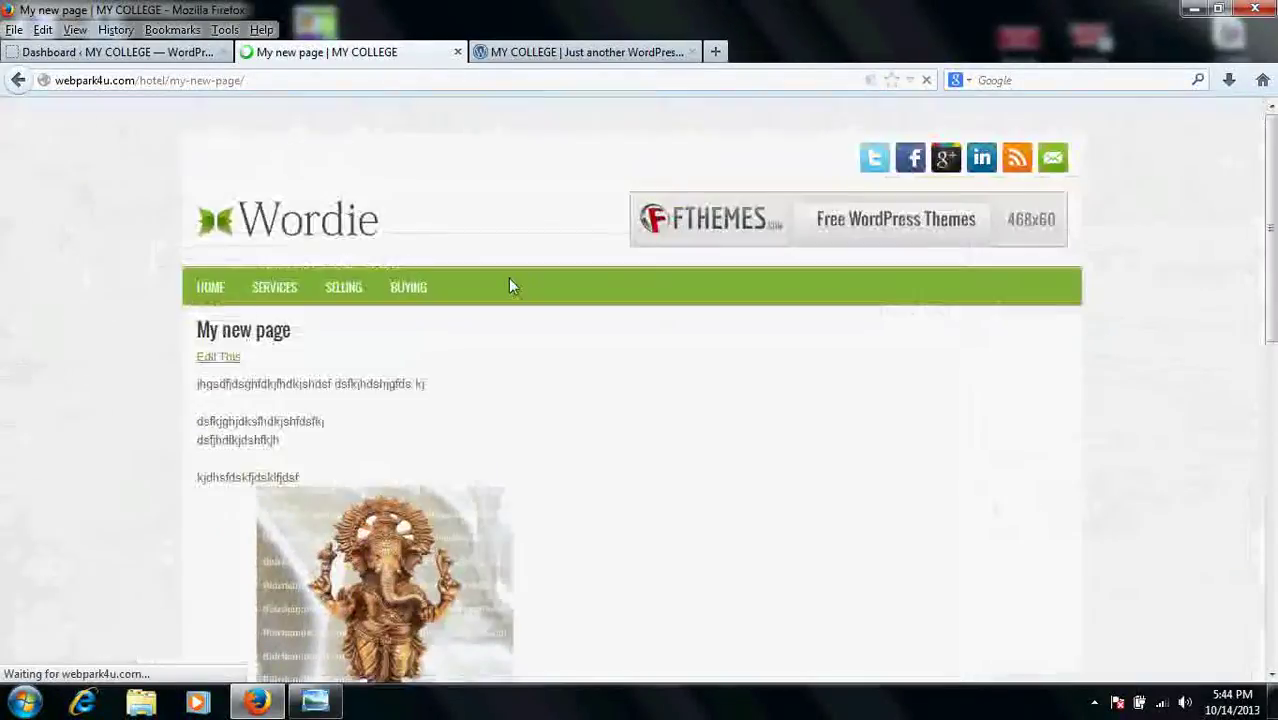
pyautogui.scroll(-1, 106, 386)
pyautogui.scroll(-5, 106, 388)
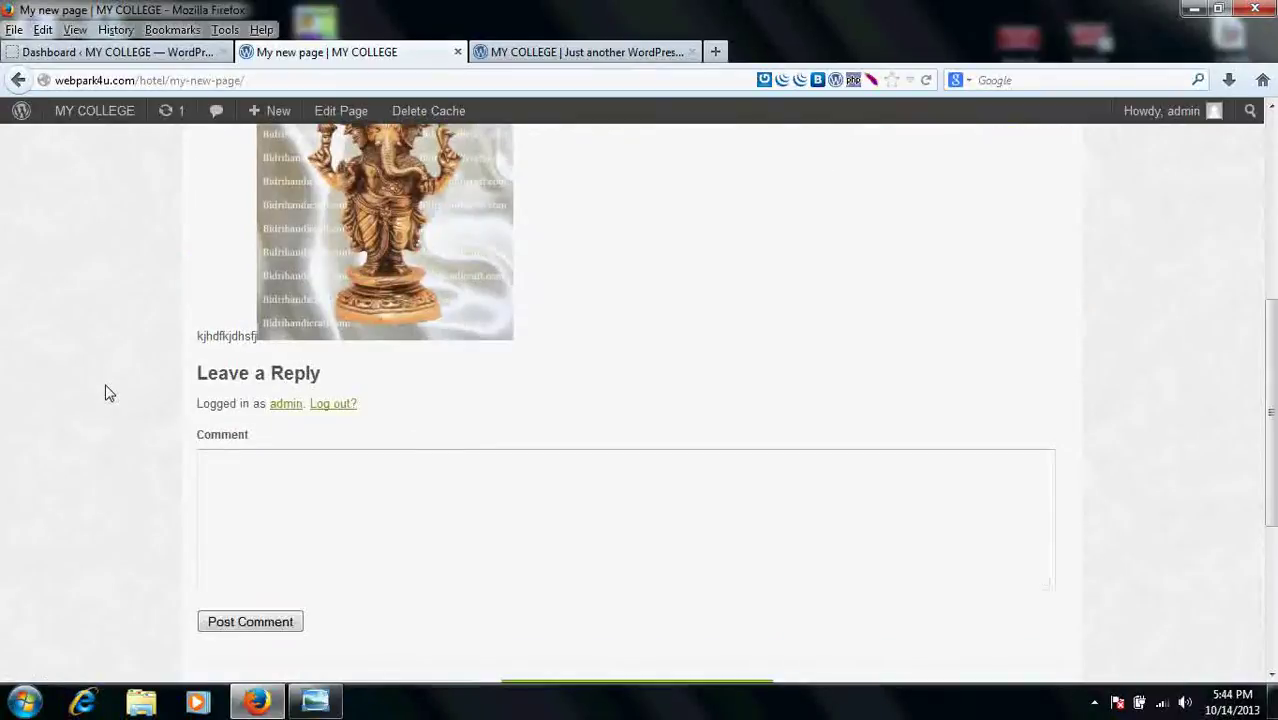
pyautogui.scroll(4, 105, 391)
pyautogui.scroll(2, 95, 340)
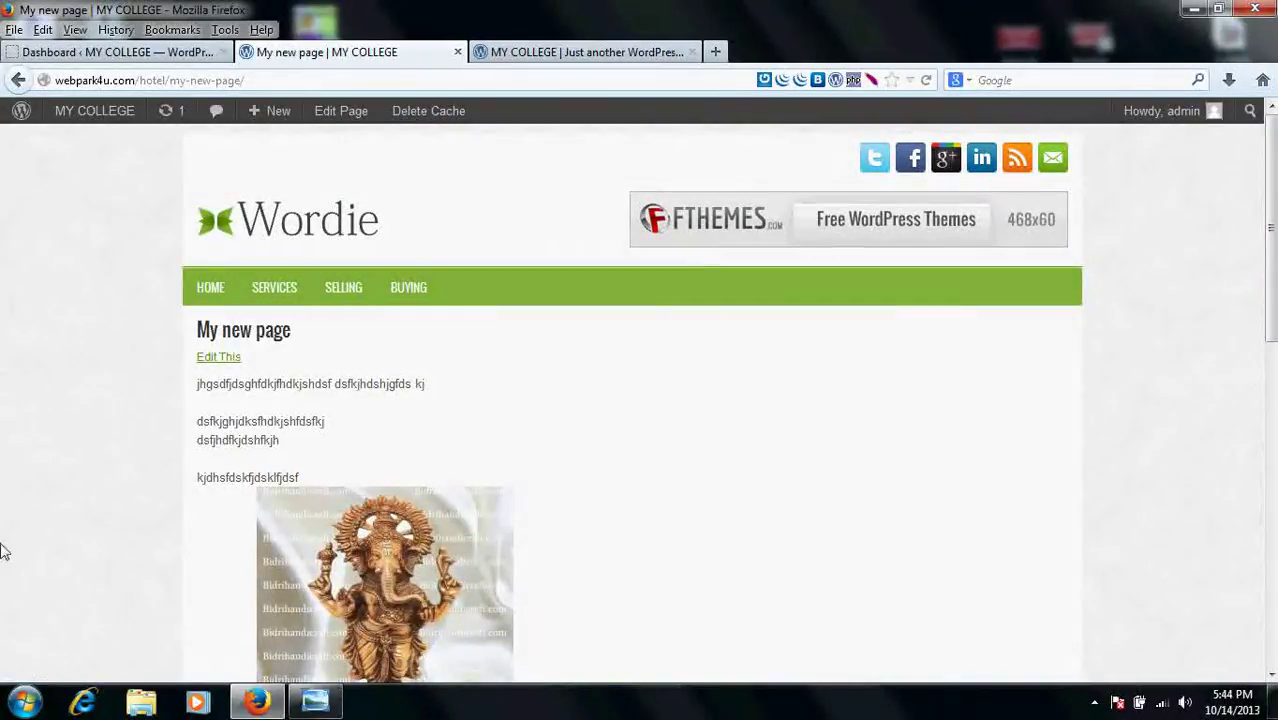
pyautogui.scroll(-2, 8, 540)
pyautogui.scroll(-2, 17, 527)
pyautogui.scroll(4, 25, 527)
# Step: Copy My new page's URL and close the page and site tabs, leaving the Dashboard
pyautogui.click(148, 82)
pyautogui.rightClick(148, 82)
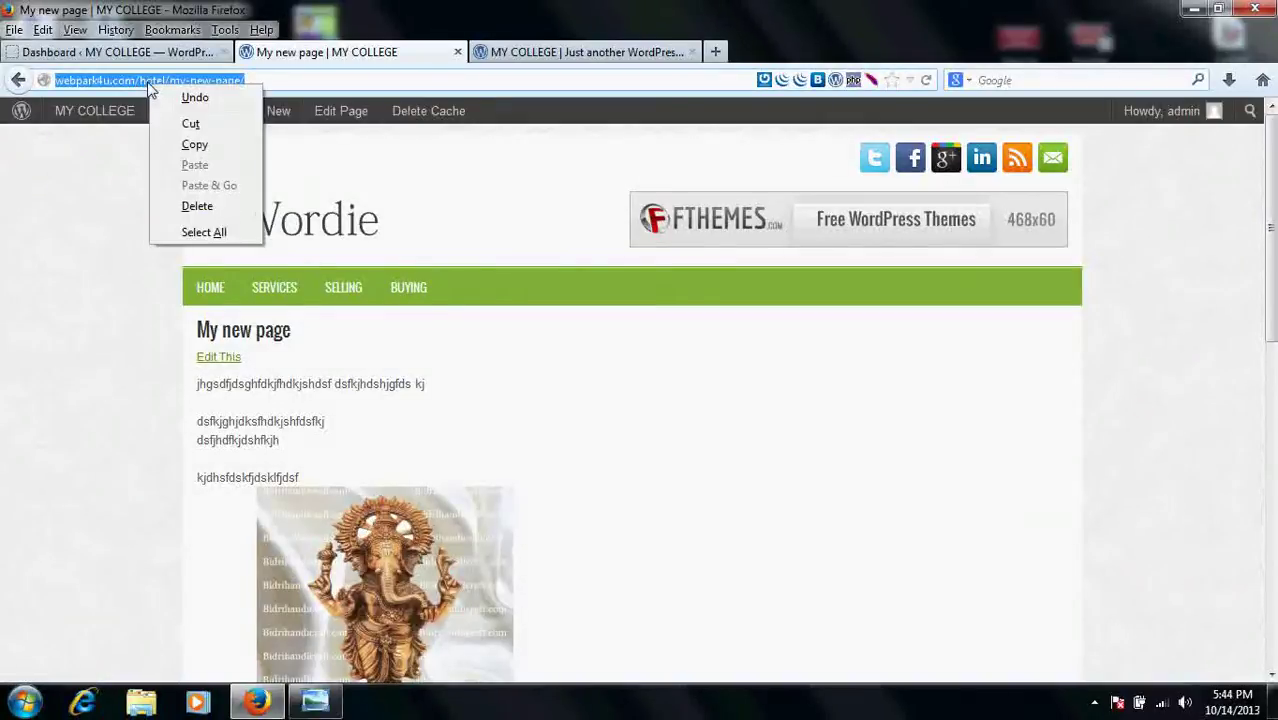
pyautogui.click(194, 148)
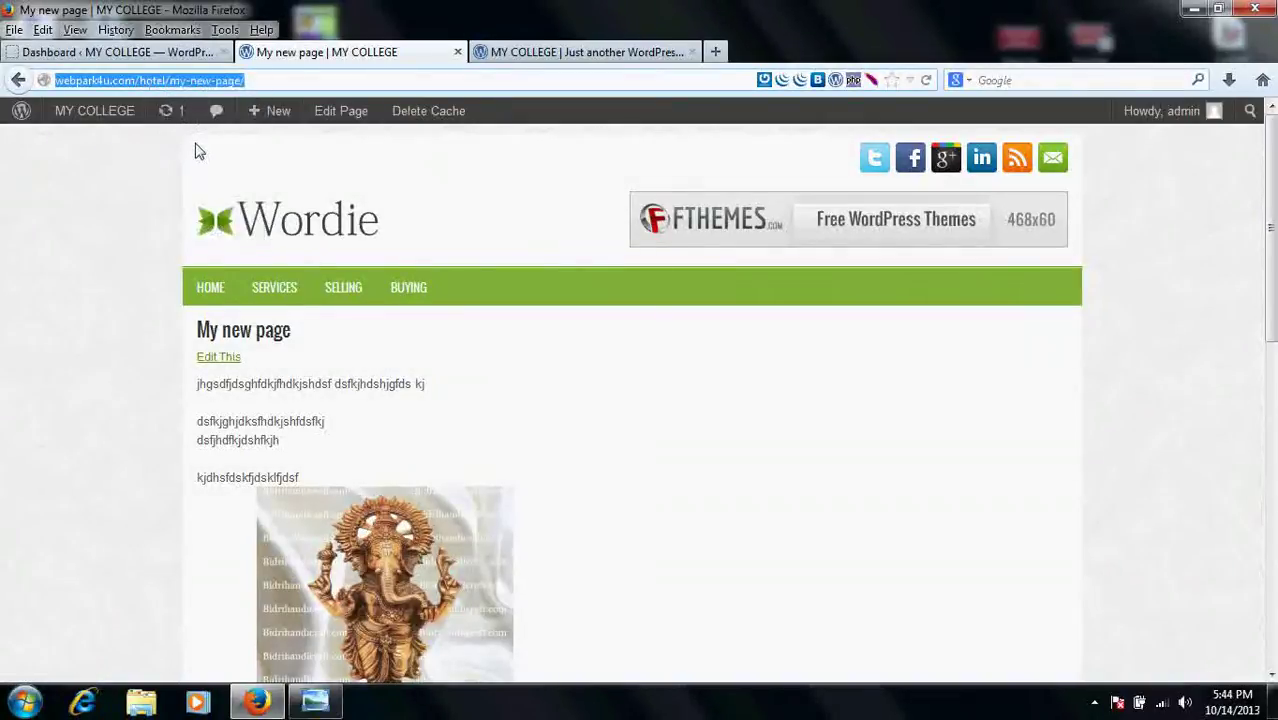
pyautogui.click(457, 51)
pyautogui.click(460, 52)
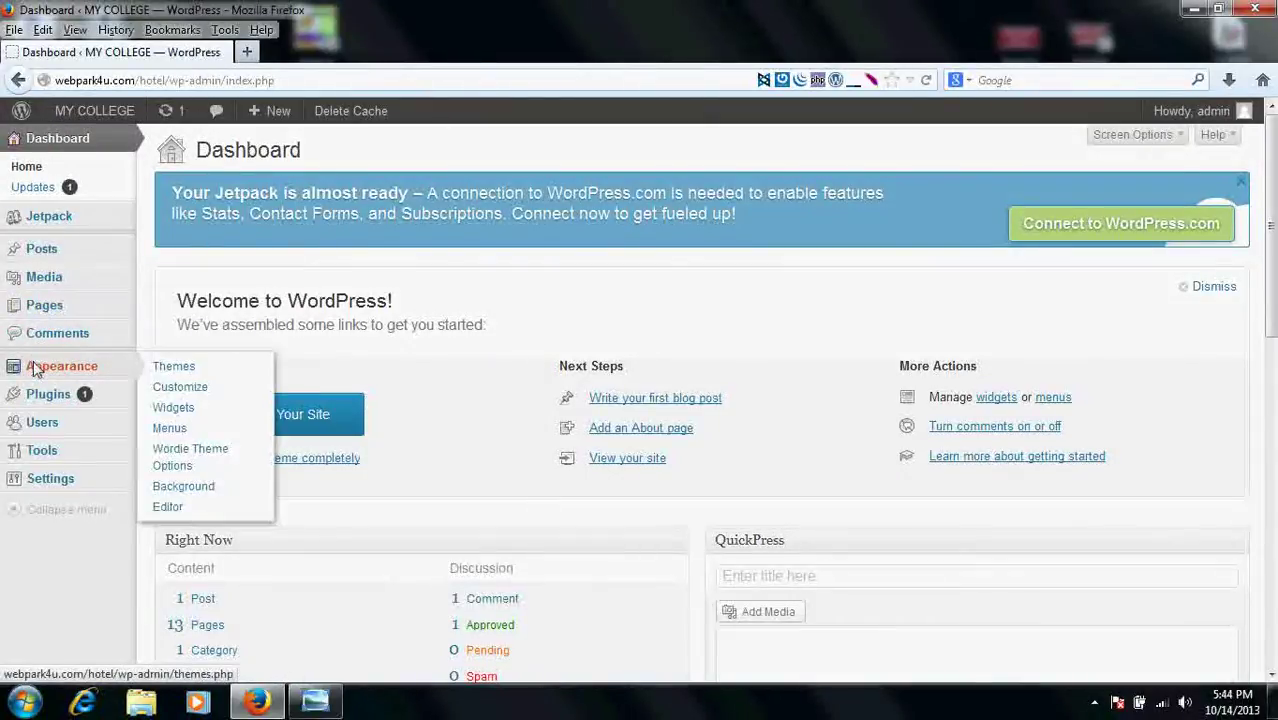
pyautogui.moveTo(61, 366)
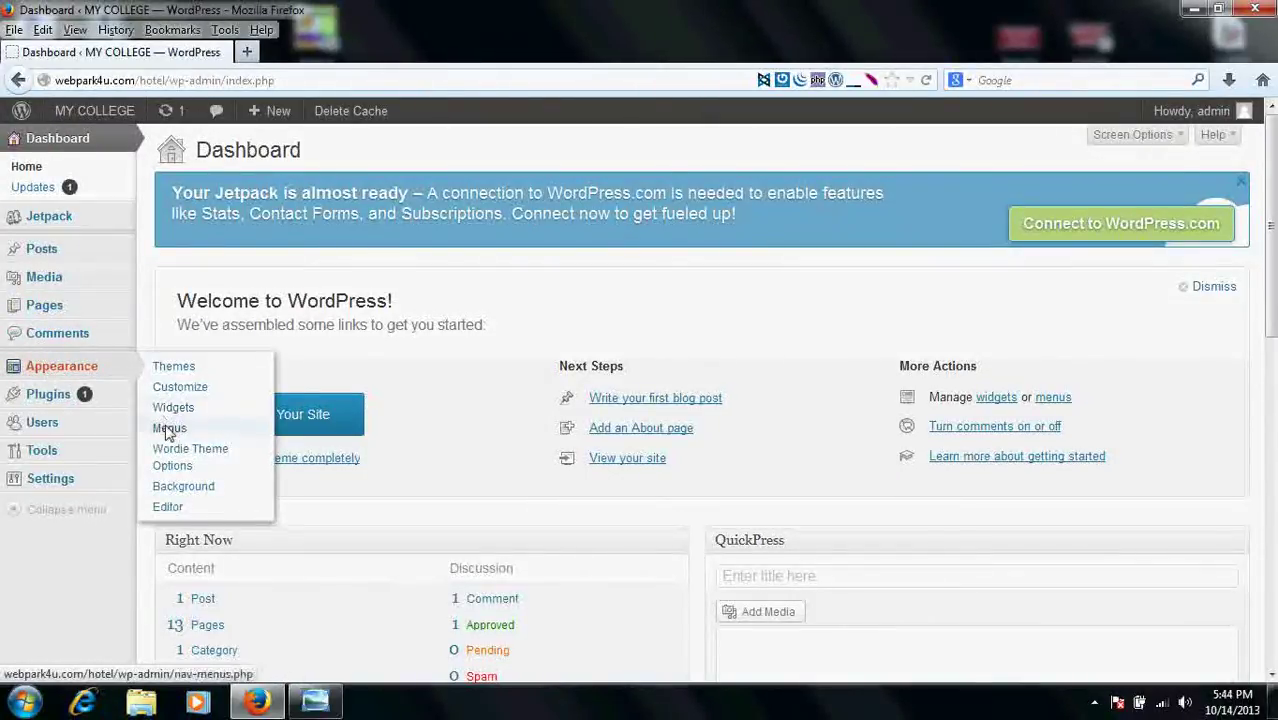
# Step: Add a custom 'my new page' link with the pasted page URL to BOTTOM MENU and save it
pyautogui.click(168, 429)
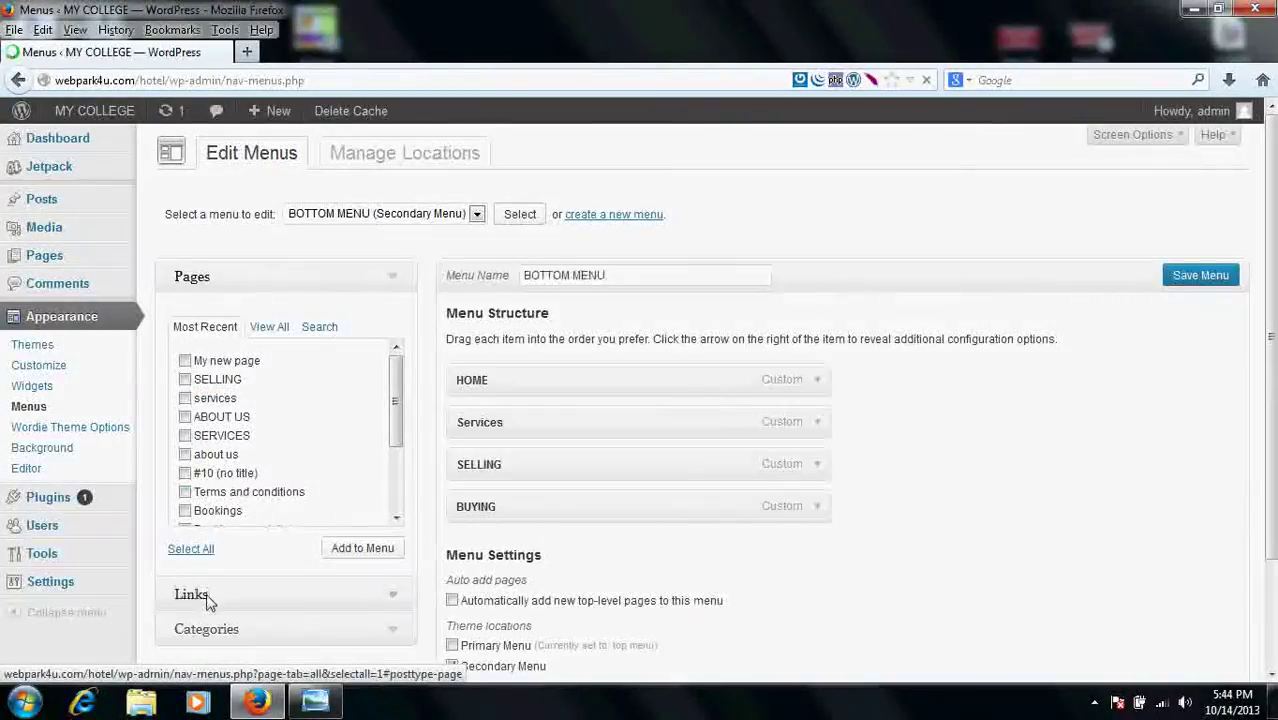
pyautogui.click(208, 597)
pyautogui.click(298, 401)
pyautogui.write('my new page')
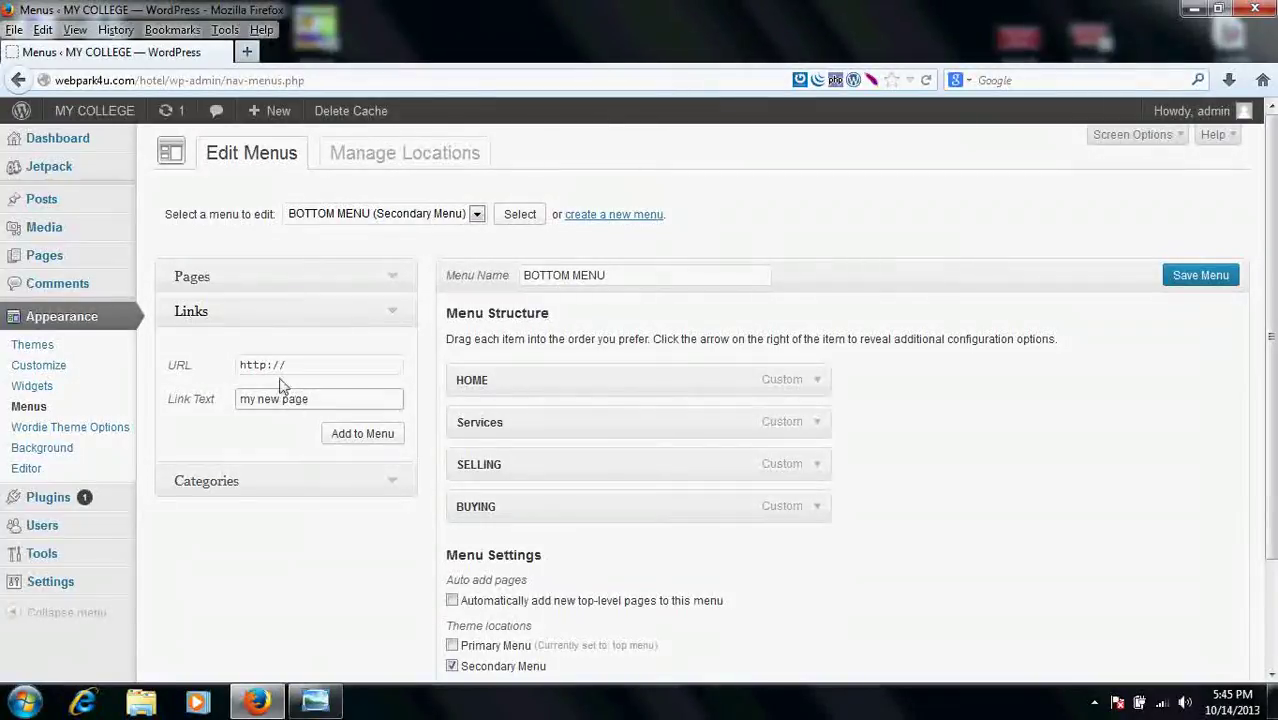
pyautogui.moveTo(287, 364); pyautogui.dragTo(185, 373)
pyautogui.hotkey('ctrl', 'v')
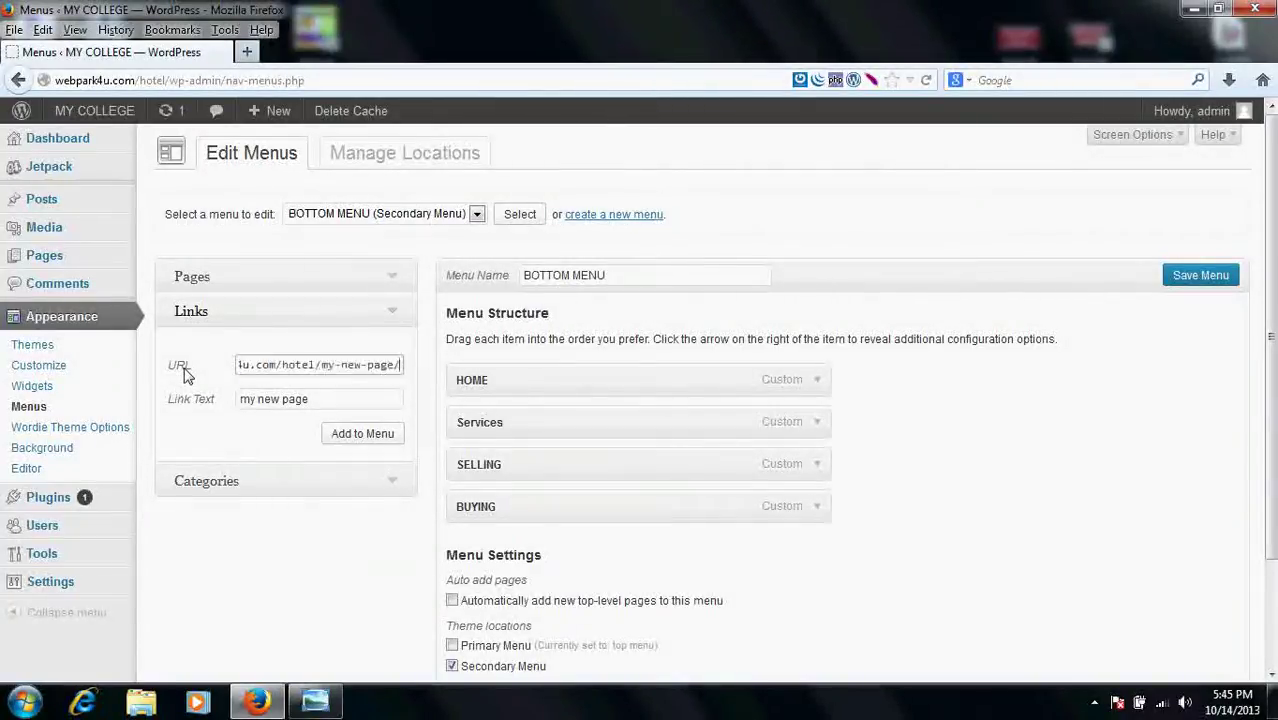
pyautogui.click(352, 437)
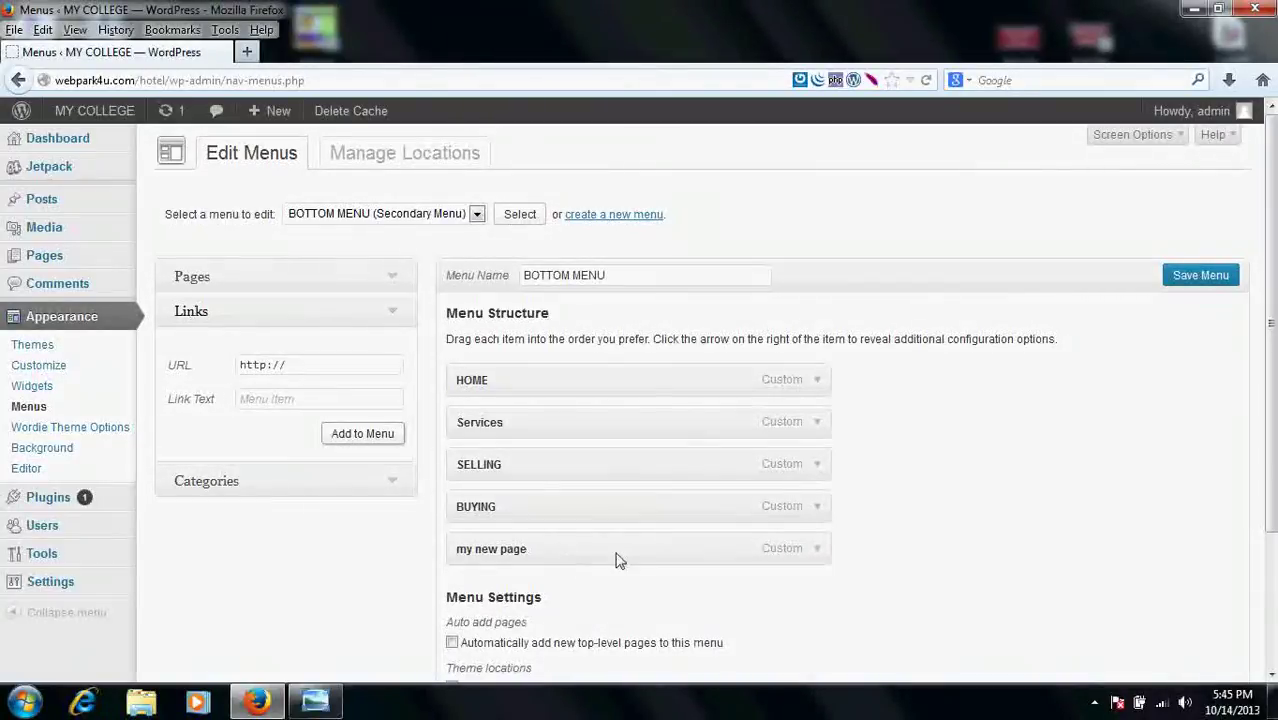
pyautogui.click(1201, 277)
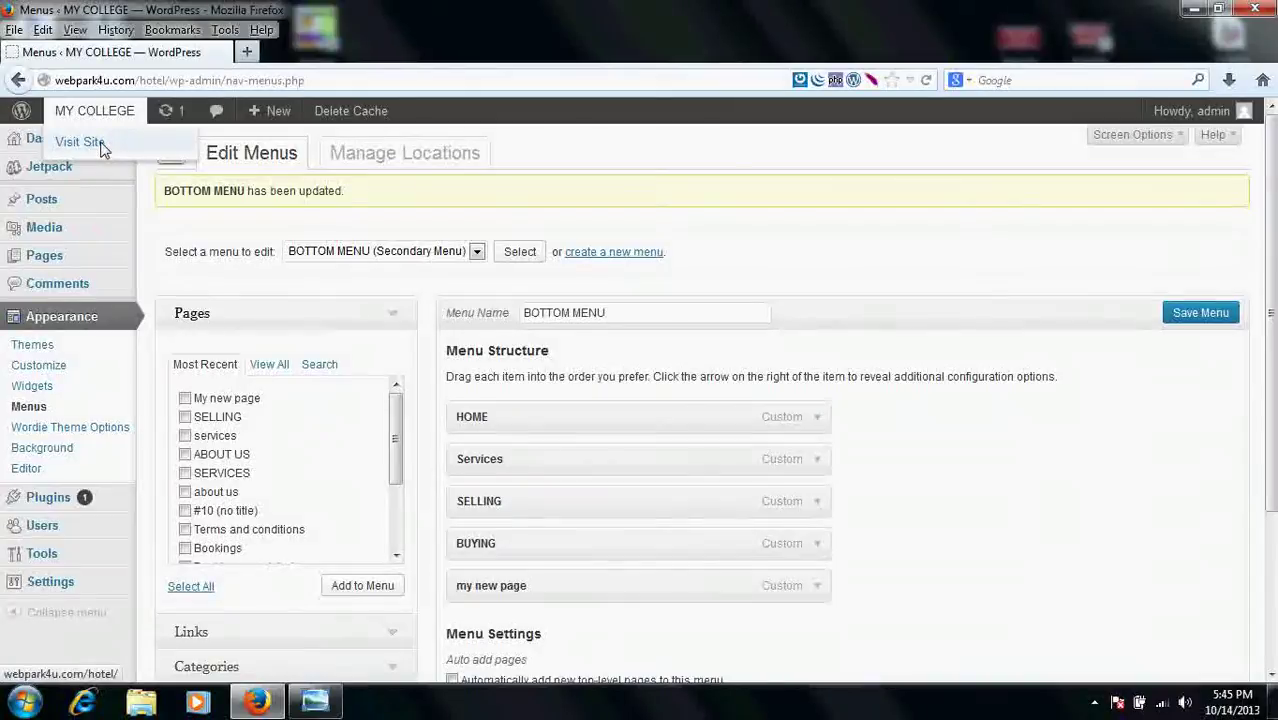
pyautogui.rightClick(103, 148)
# Step: Open the live site in a new tab and check MY NEW PAGE from its menu
pyautogui.click(185, 158)
pyautogui.click(380, 53)
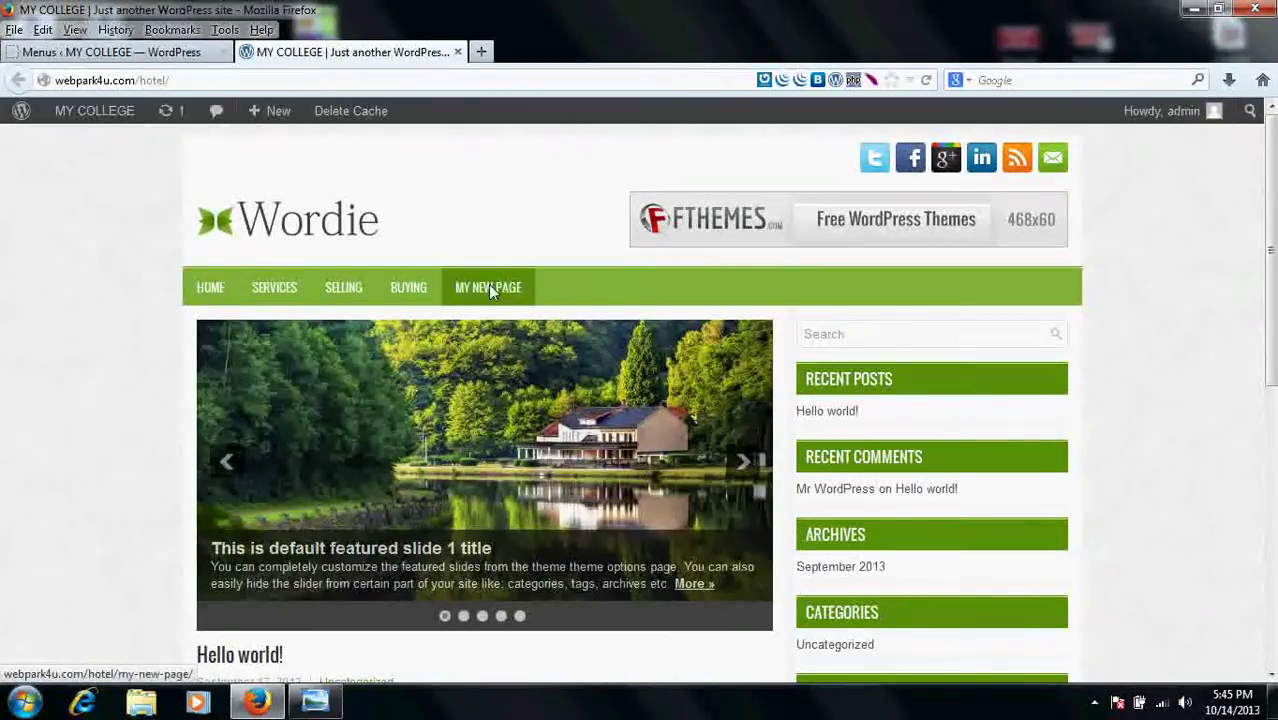
pyautogui.click(488, 287)
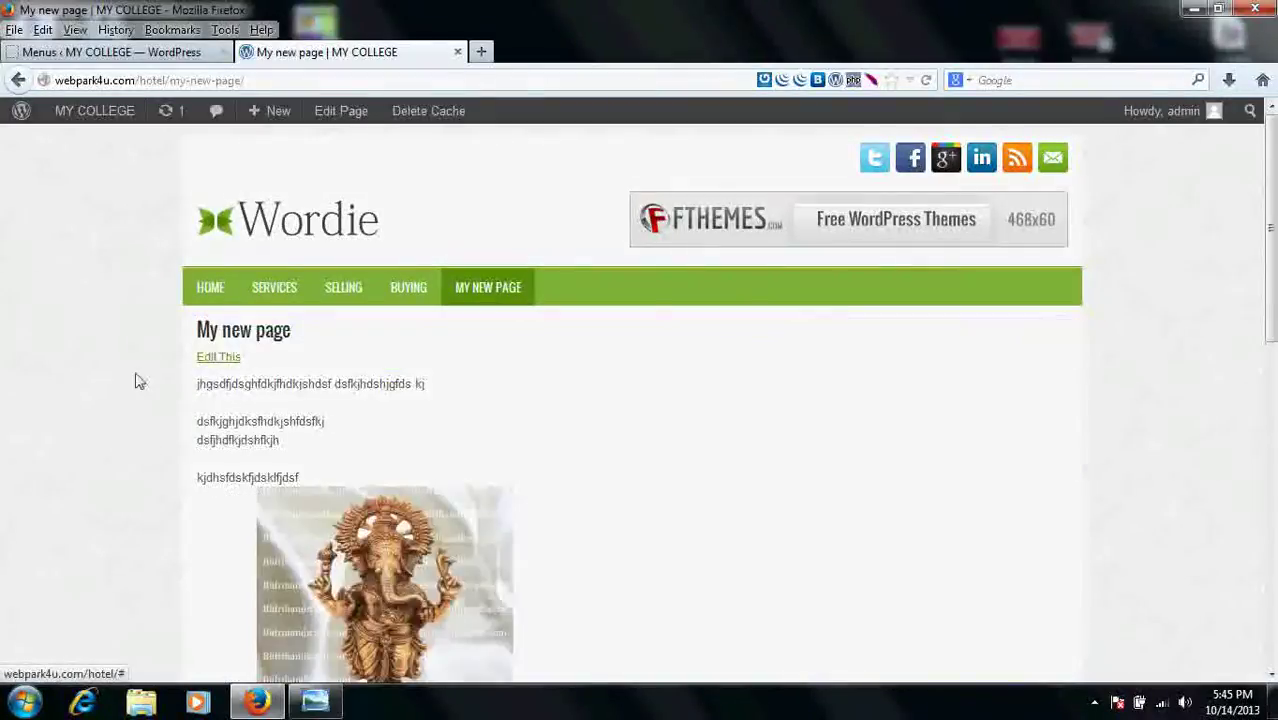
pyautogui.scroll(-5, 434, 543)
pyautogui.scroll(5, 612, 502)
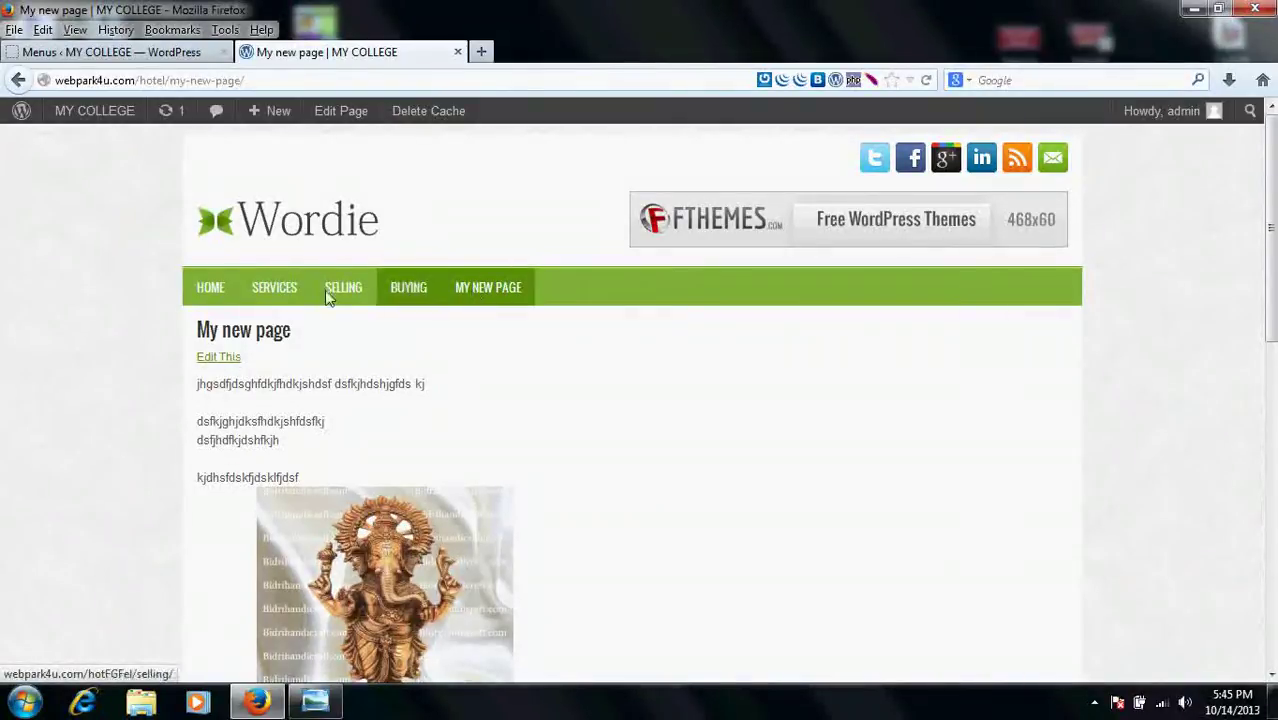
# Step: Locate 'manufacturings goods' on the SERVICES page, then open that page in the editor
pyautogui.click(275, 292)
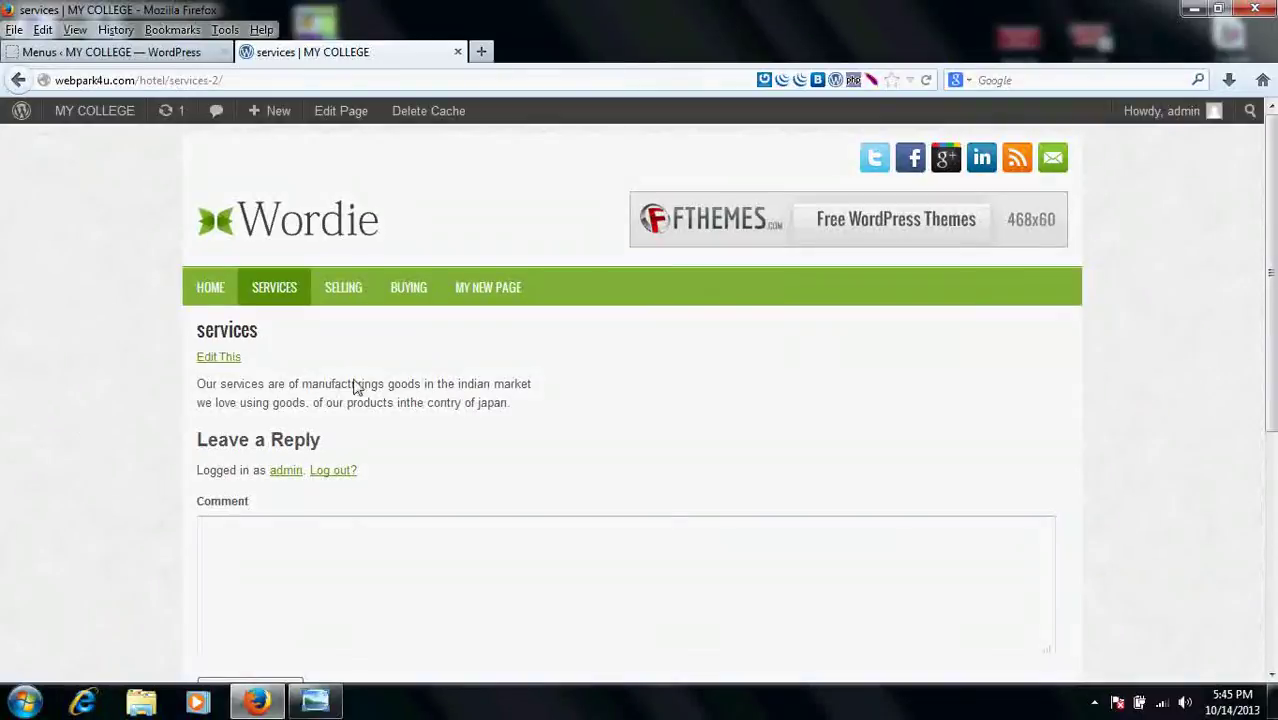
pyautogui.moveTo(299, 388); pyautogui.dragTo(425, 388)
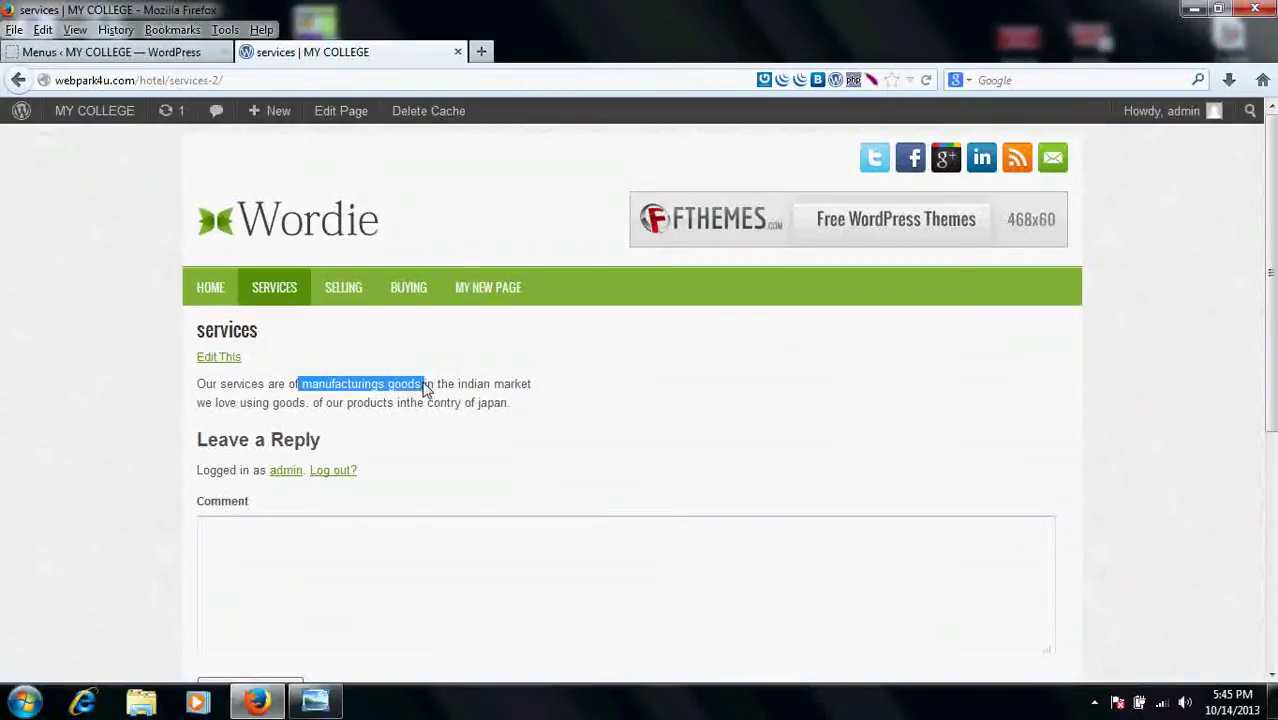
pyautogui.click(341, 393)
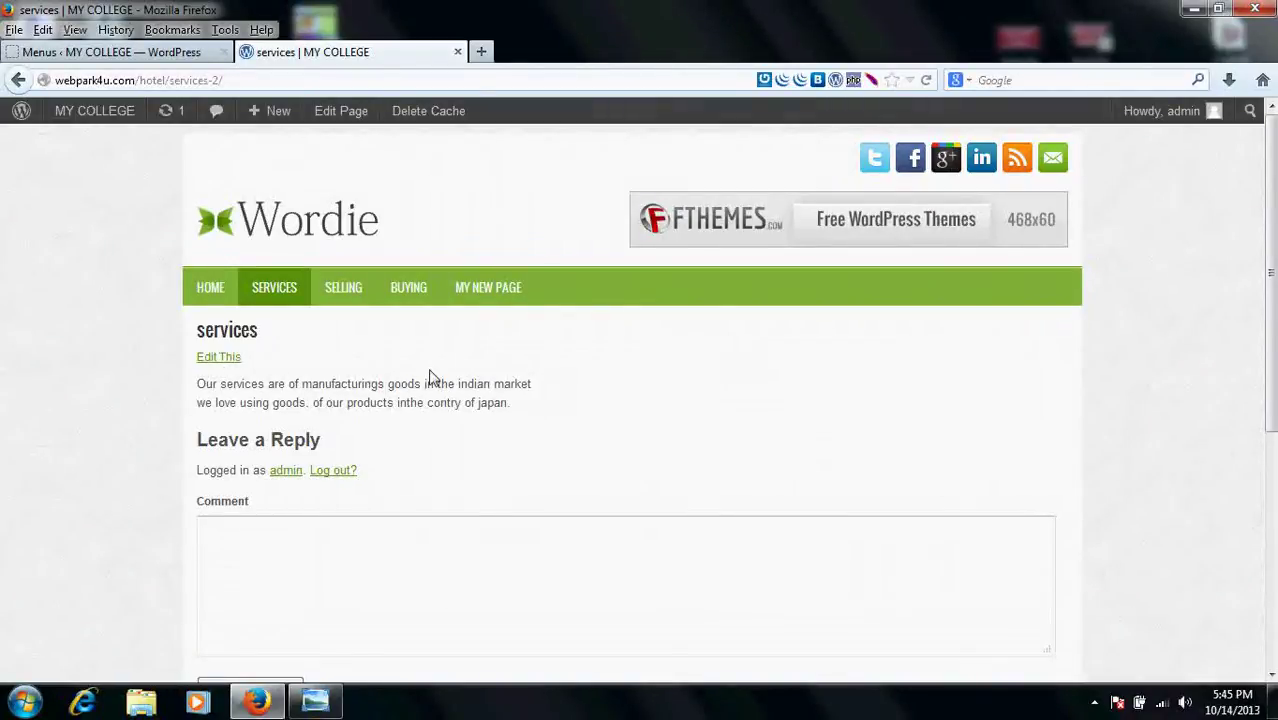
pyautogui.click(277, 288)
pyautogui.moveTo(316, 387); pyautogui.dragTo(416, 384)
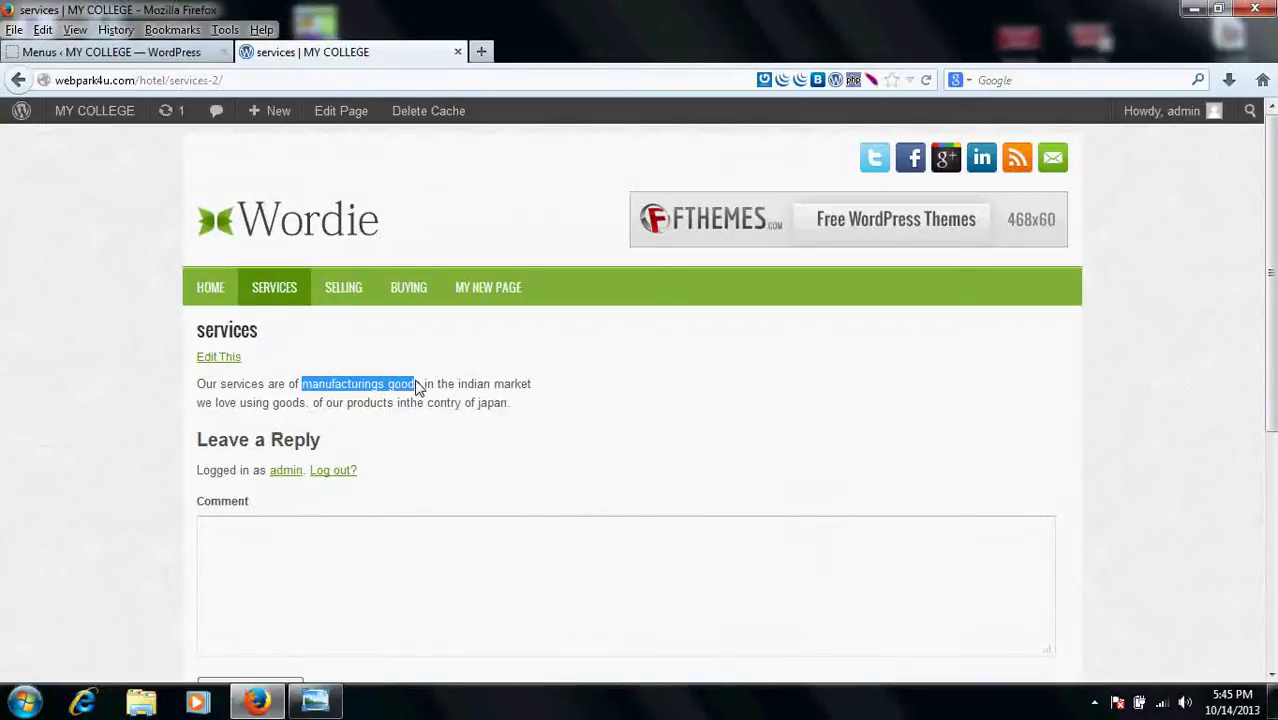
pyautogui.click(437, 381)
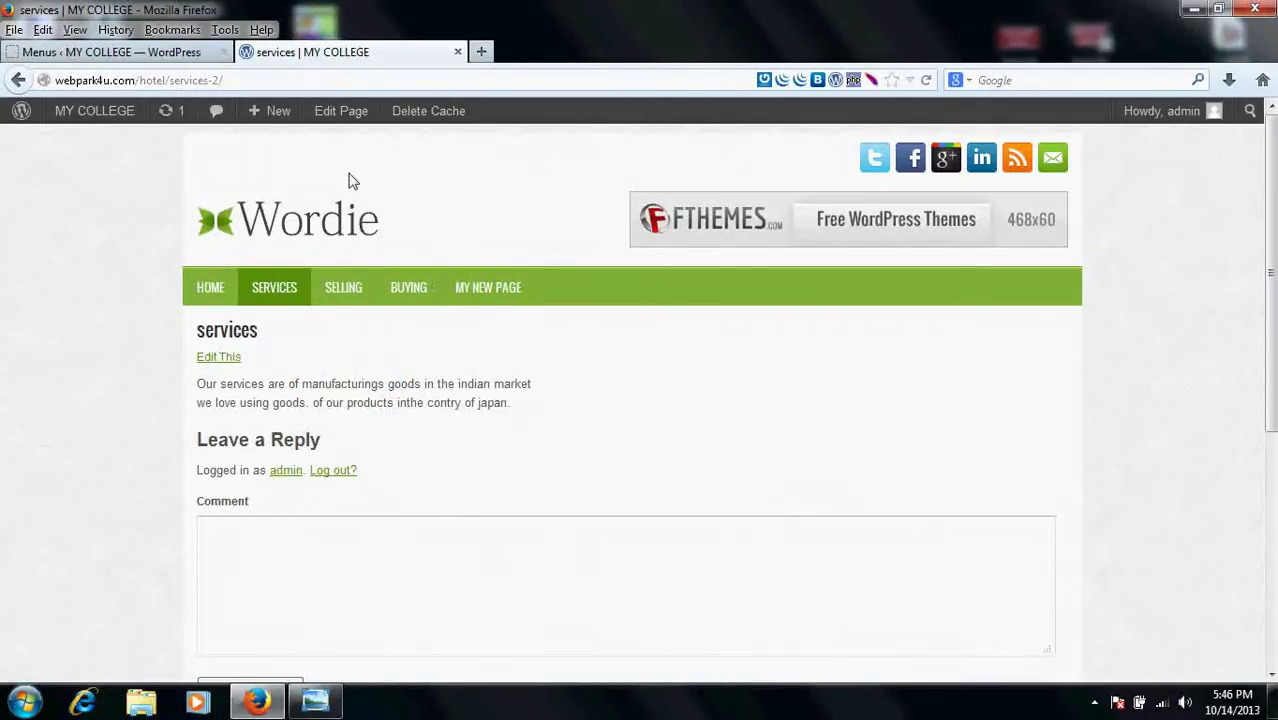
pyautogui.click(359, 113)
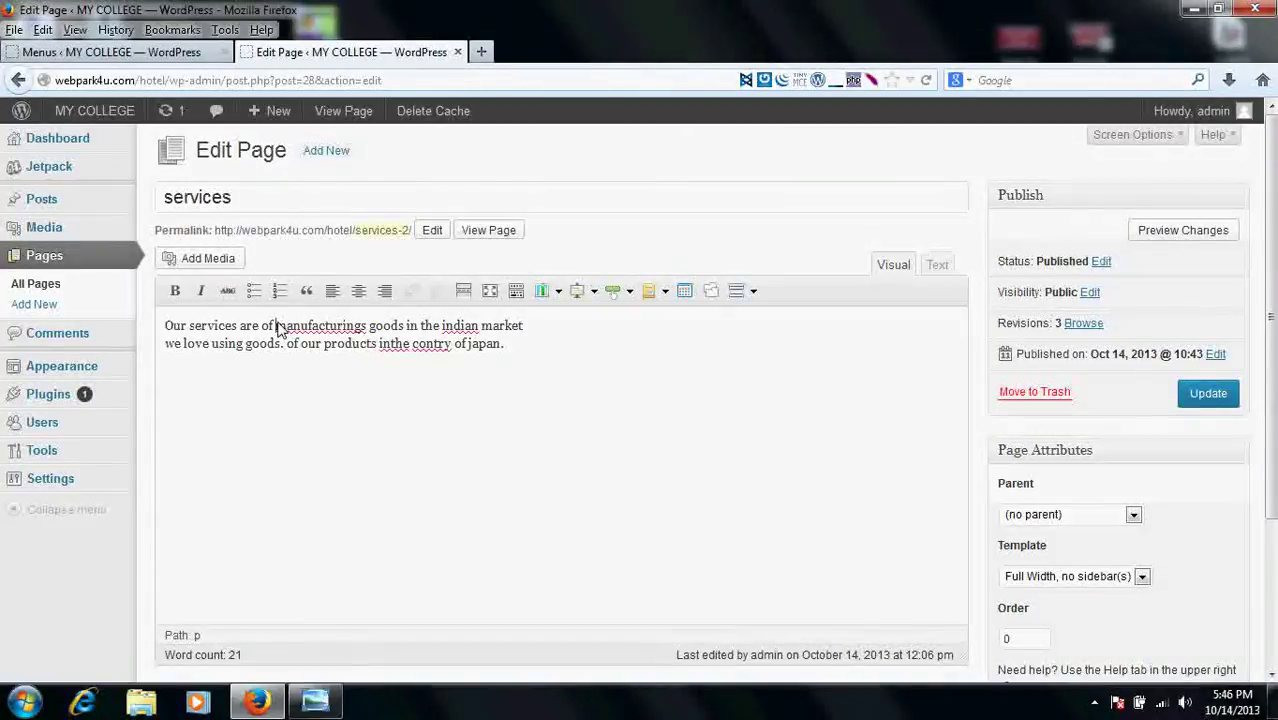
# Step: Link 'manufacturings goods' to the pasted My new page URL and update the services page
pyautogui.moveTo(276, 327); pyautogui.dragTo(398, 341)
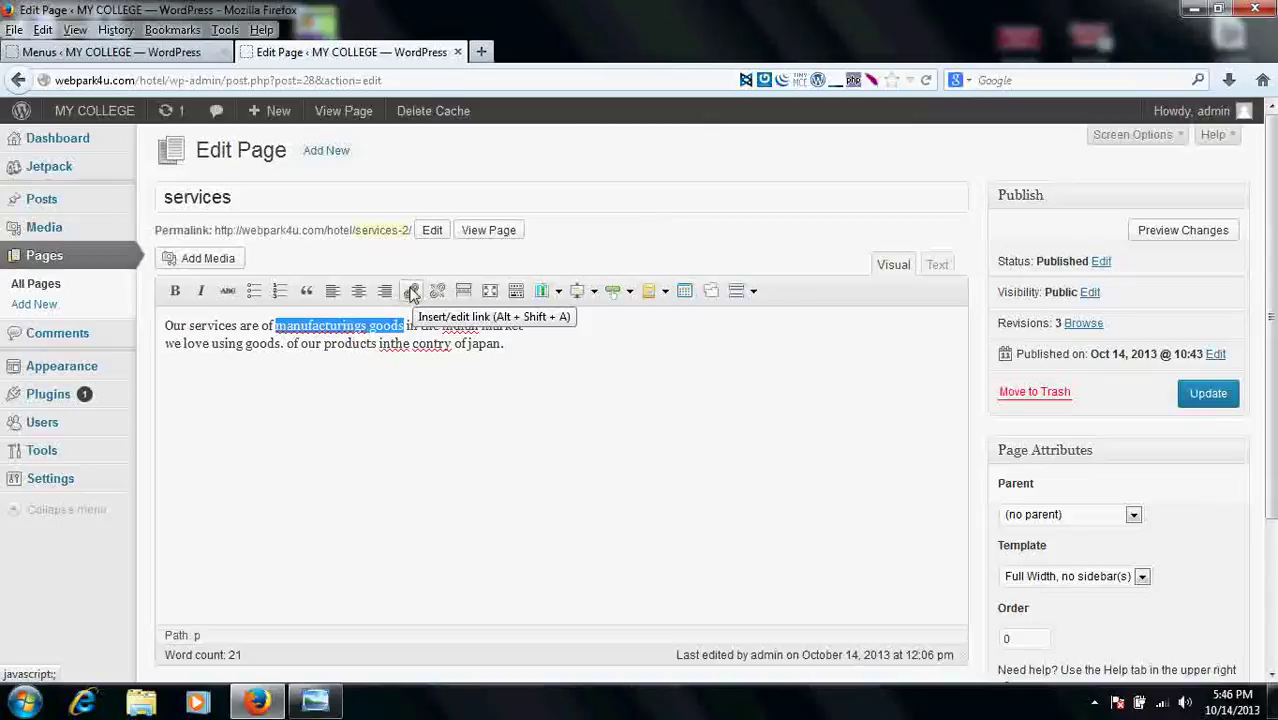
pyautogui.click(413, 291)
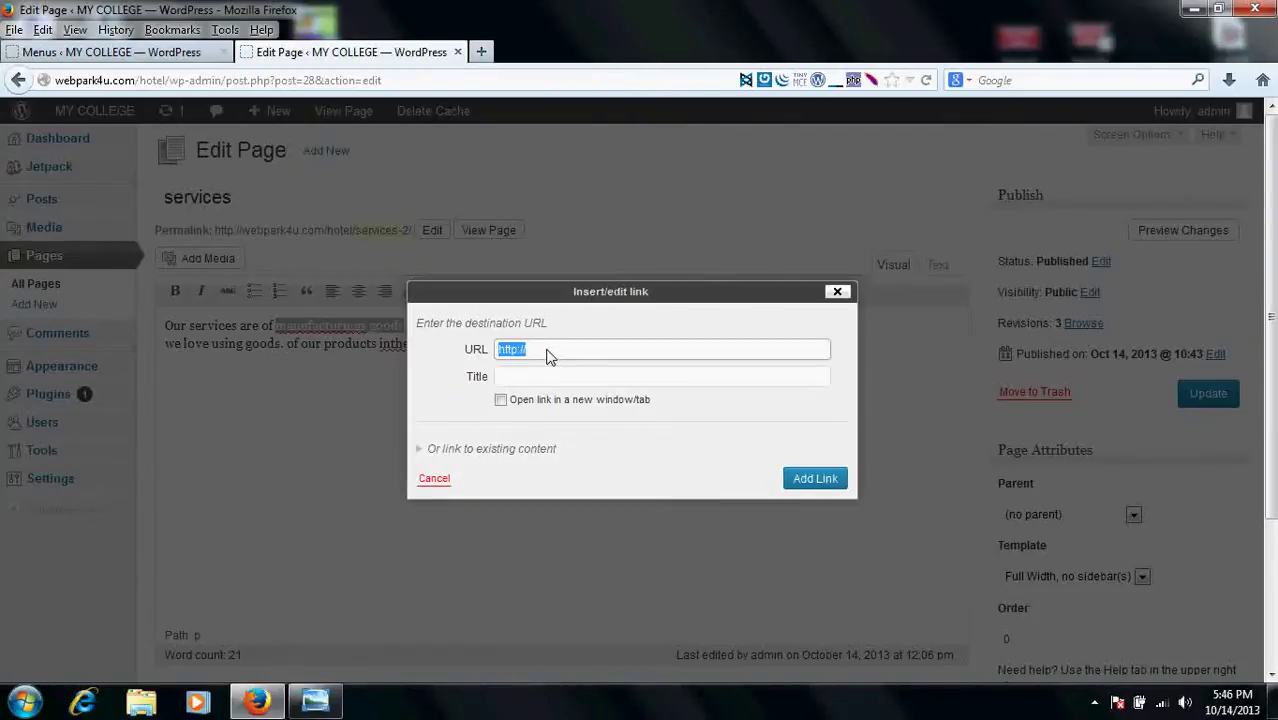
pyautogui.write('http://webpark4u.com/hotel/my-new-page/')
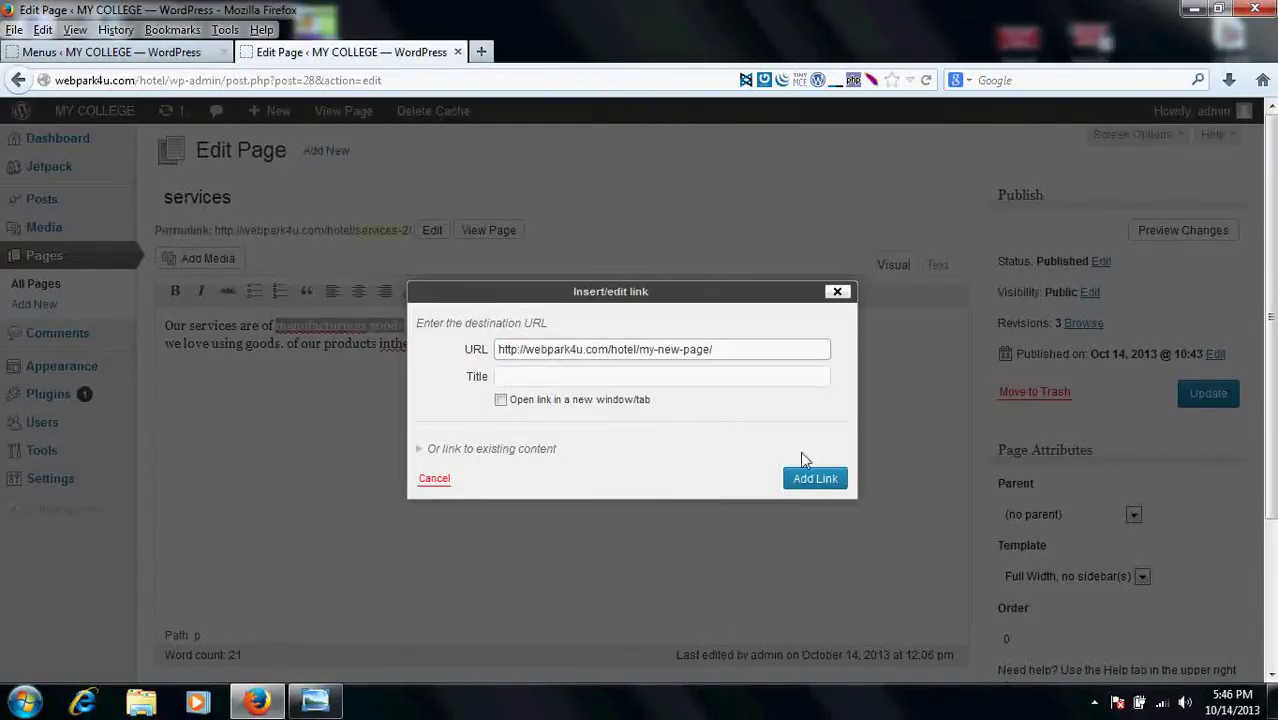
pyautogui.click(813, 479)
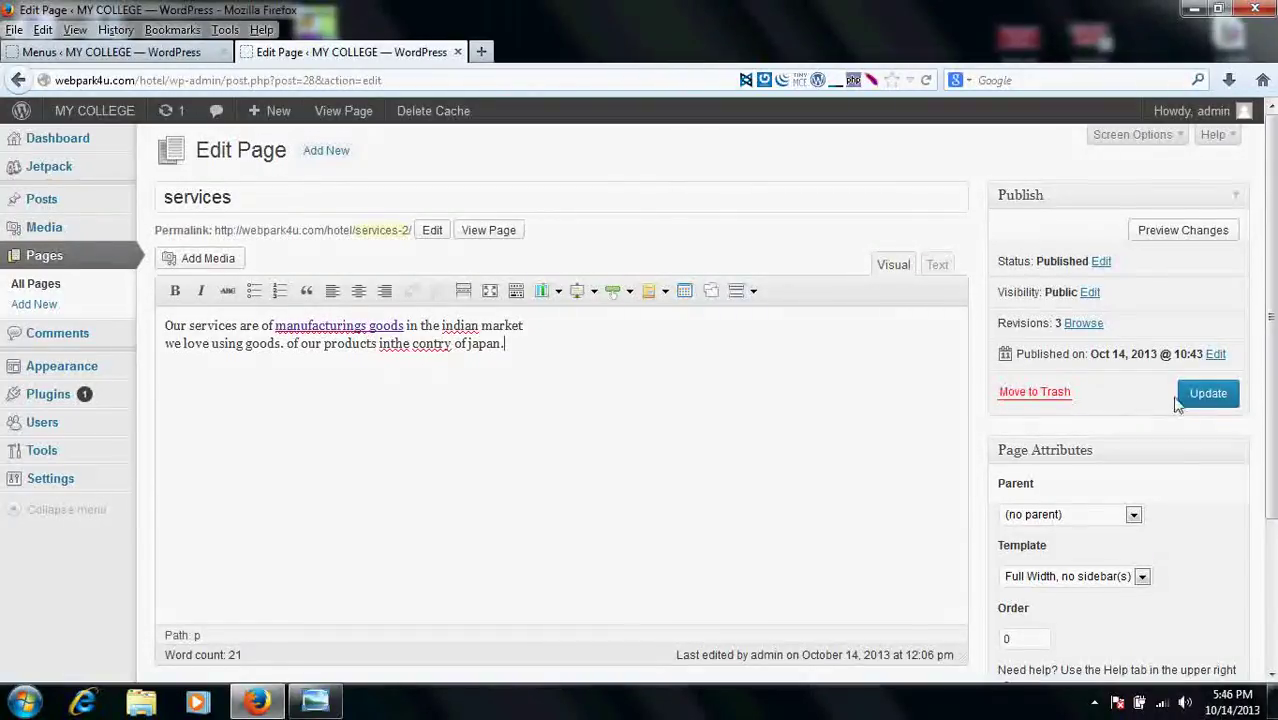
pyautogui.click(1207, 400)
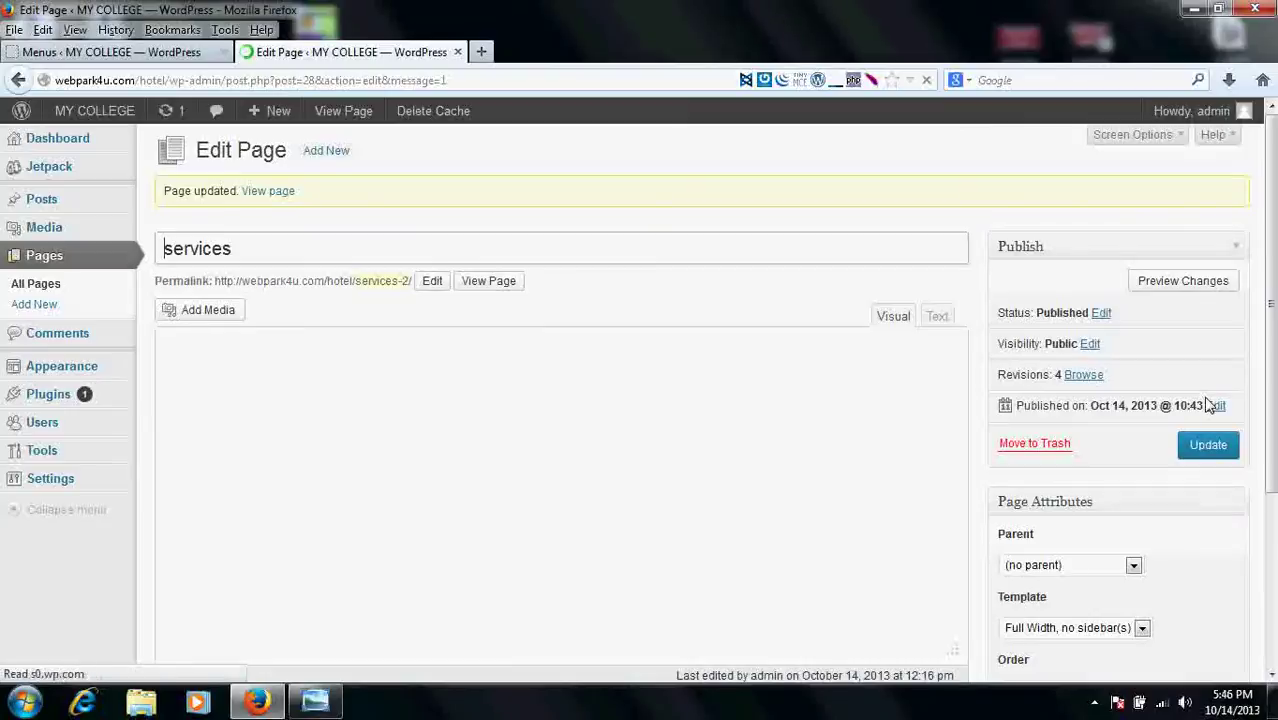
# Step: Open the live site in a new tab, go to SERVICES, and follow the 'manufacturings goods' link
pyautogui.rightClick(95, 142)
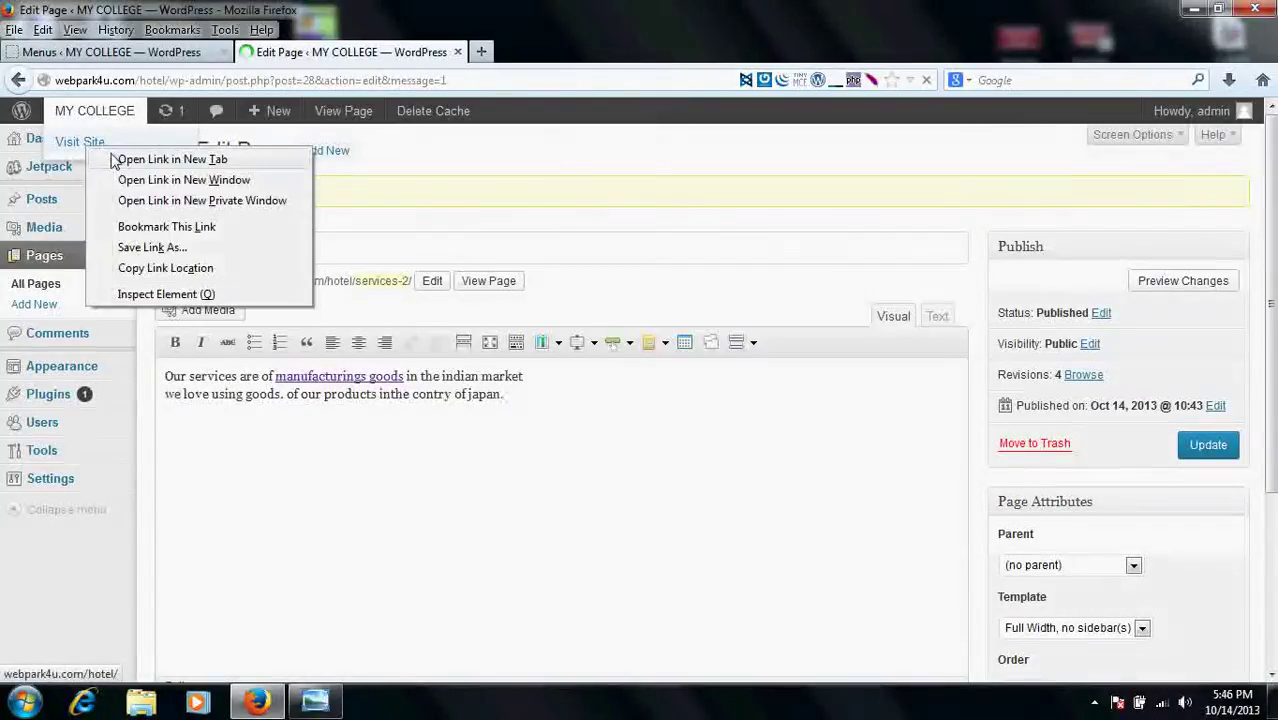
pyautogui.click(150, 158)
pyautogui.click(540, 55)
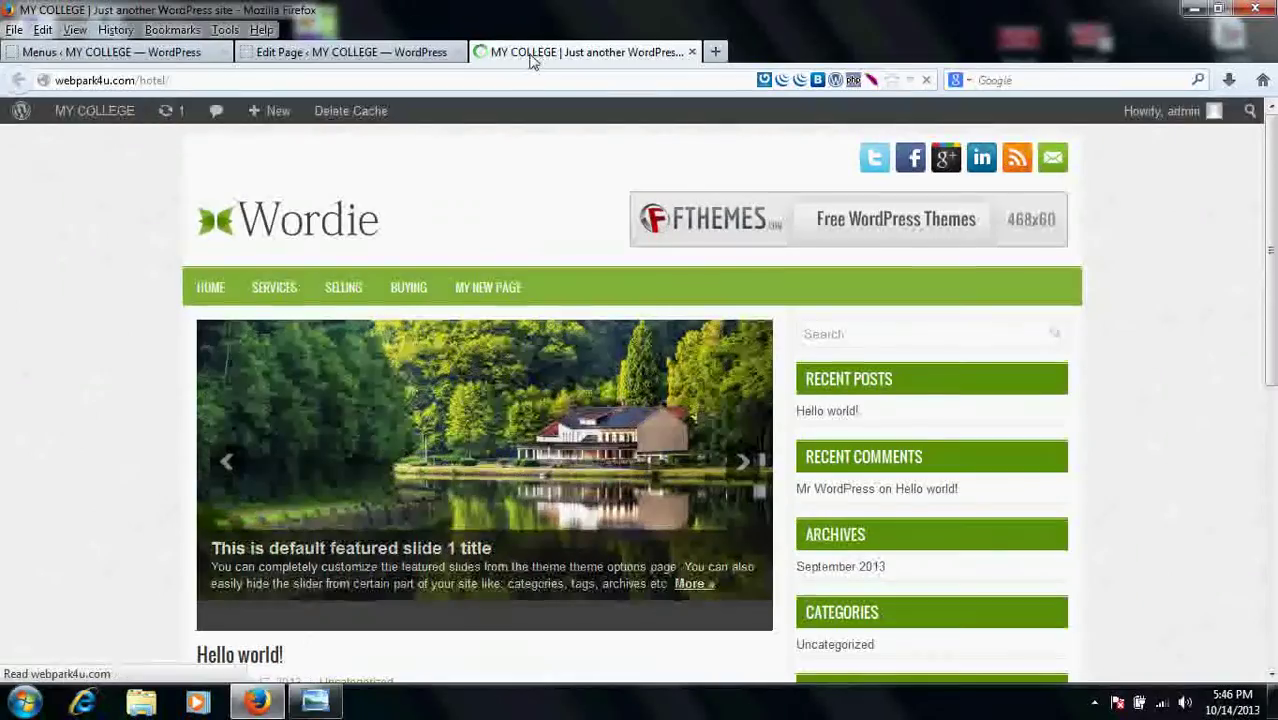
pyautogui.click(278, 300)
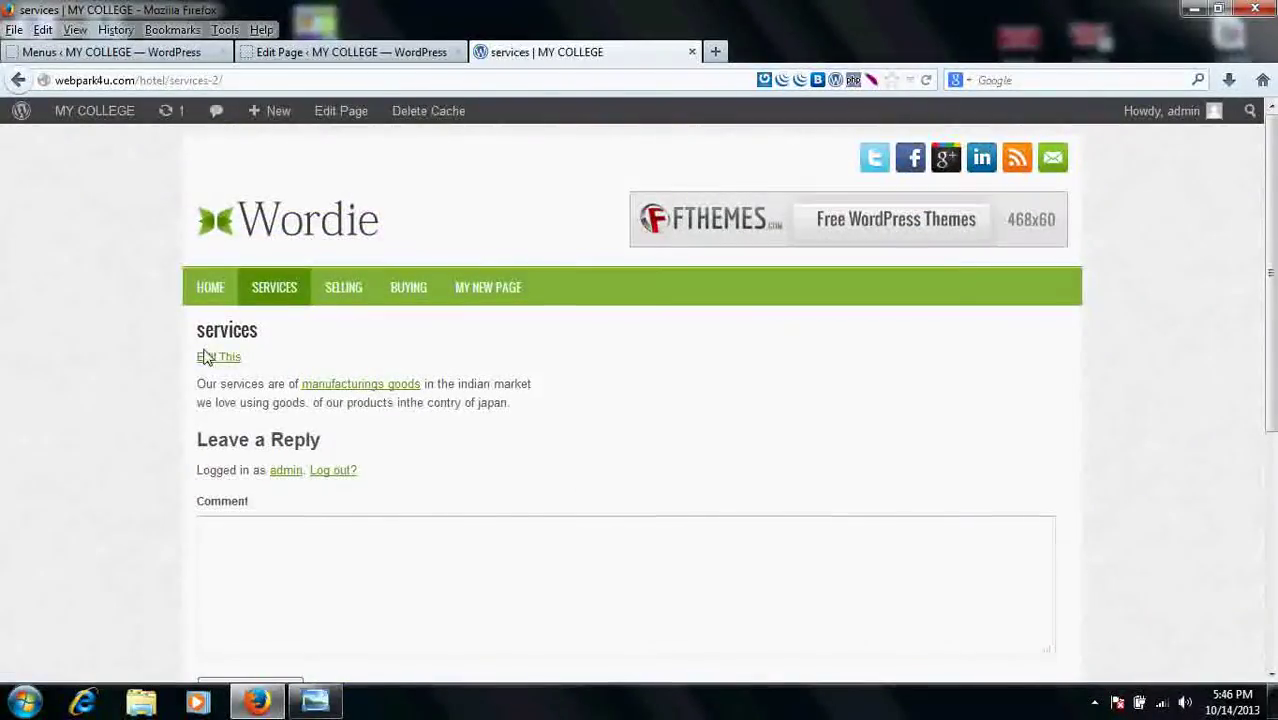
pyautogui.click(369, 388)
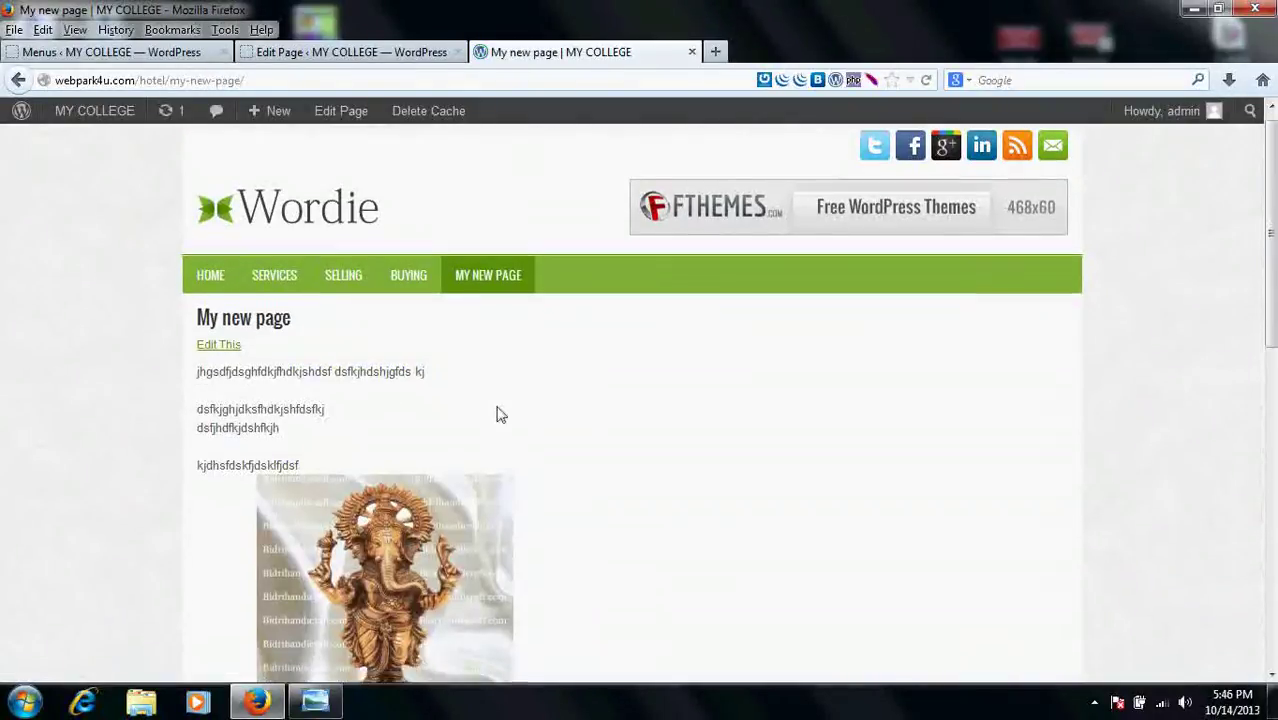
pyautogui.scroll(-5, 499, 414)
pyautogui.scroll(5, 627, 348)
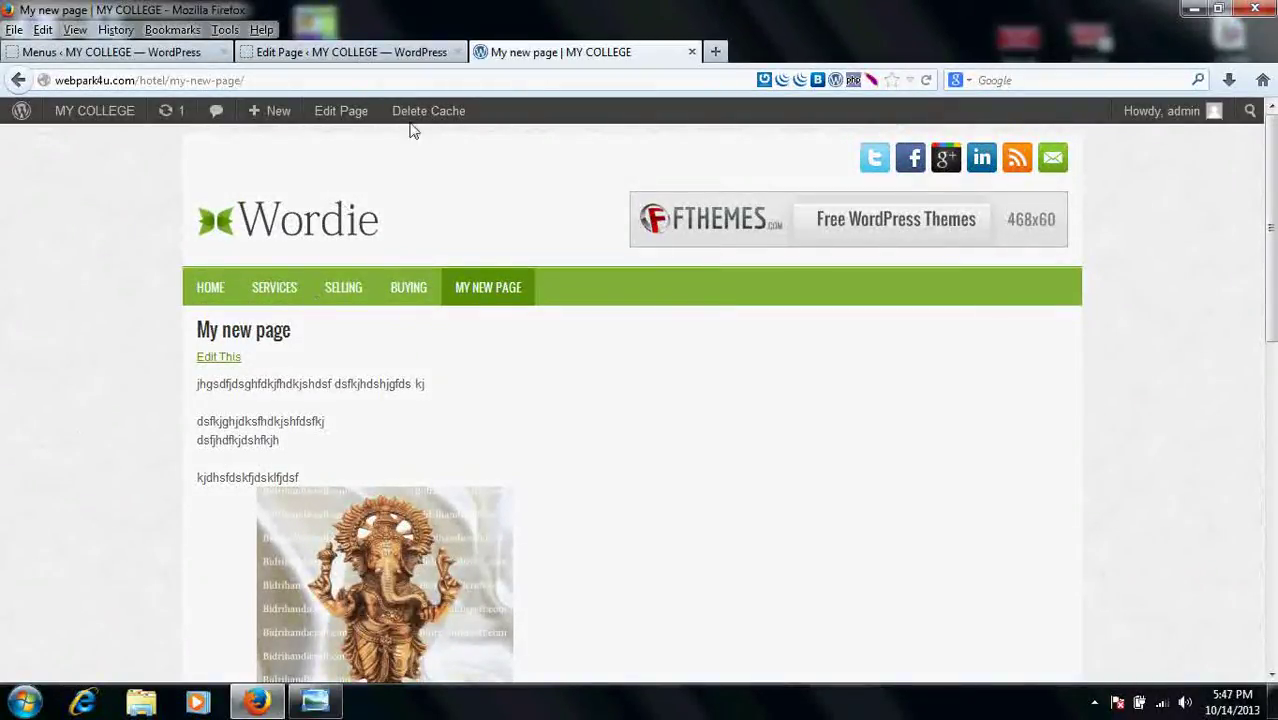
# Step: Open My new page in the editor and scroll through its content
pyautogui.click(345, 113)
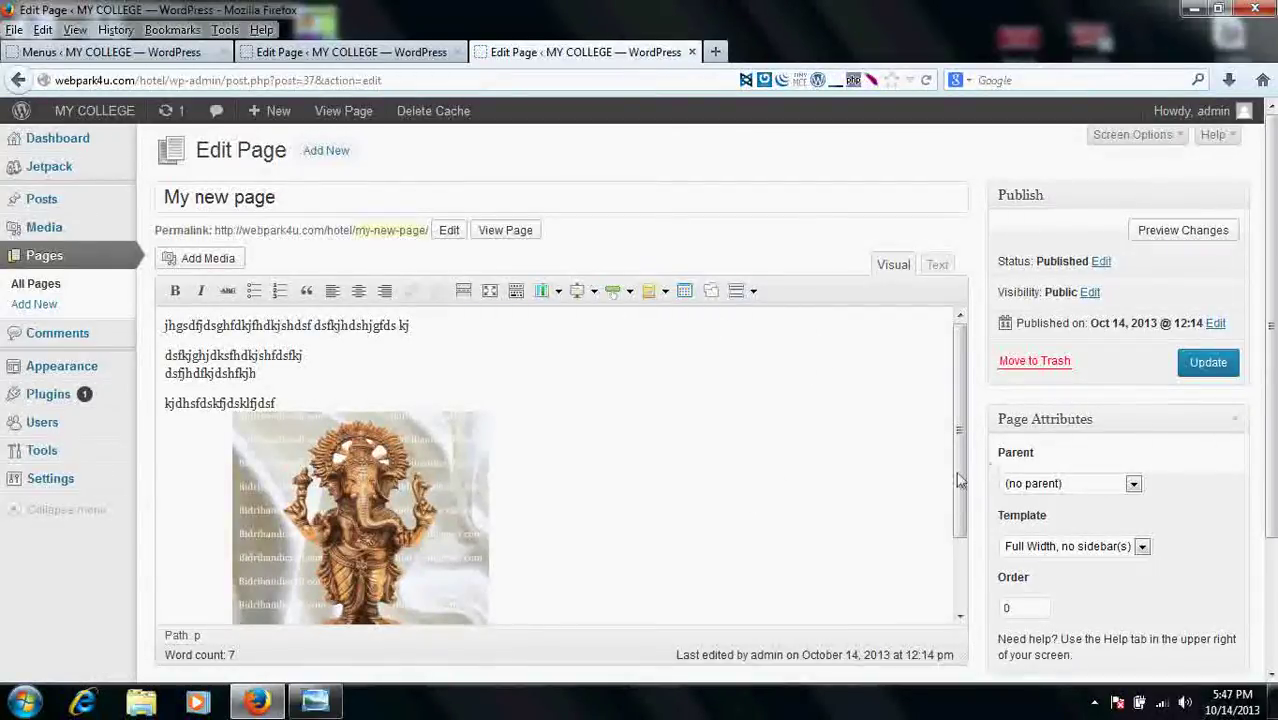
pyautogui.scroll(-2, 866, 488)
pyautogui.scroll(-3, 845, 486)
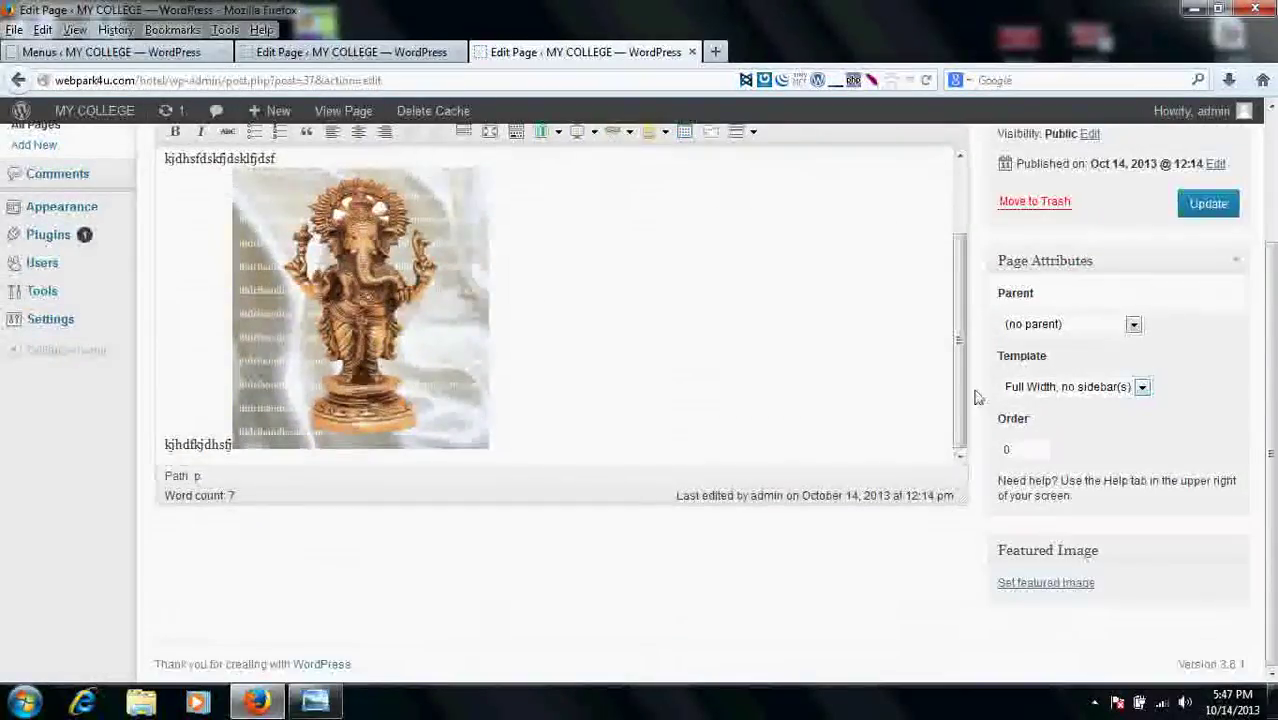
pyautogui.scroll(2, 1012, 510)
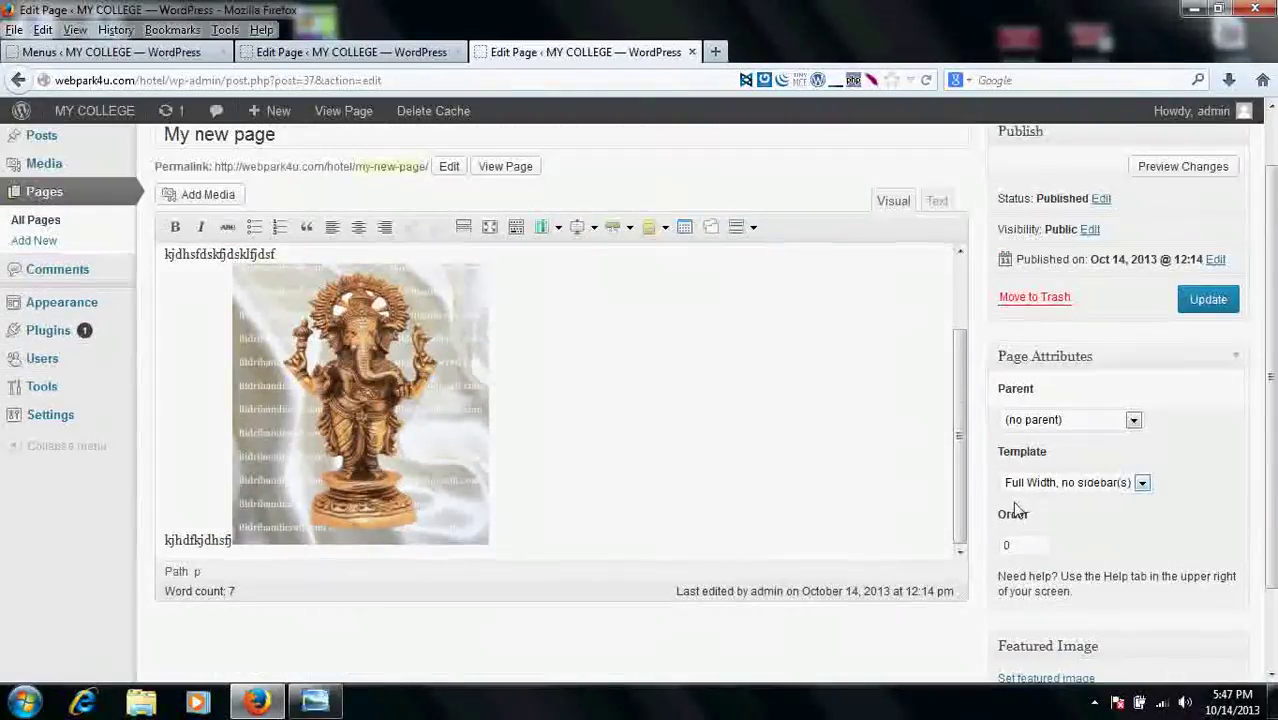
pyautogui.scroll(1, 1018, 505)
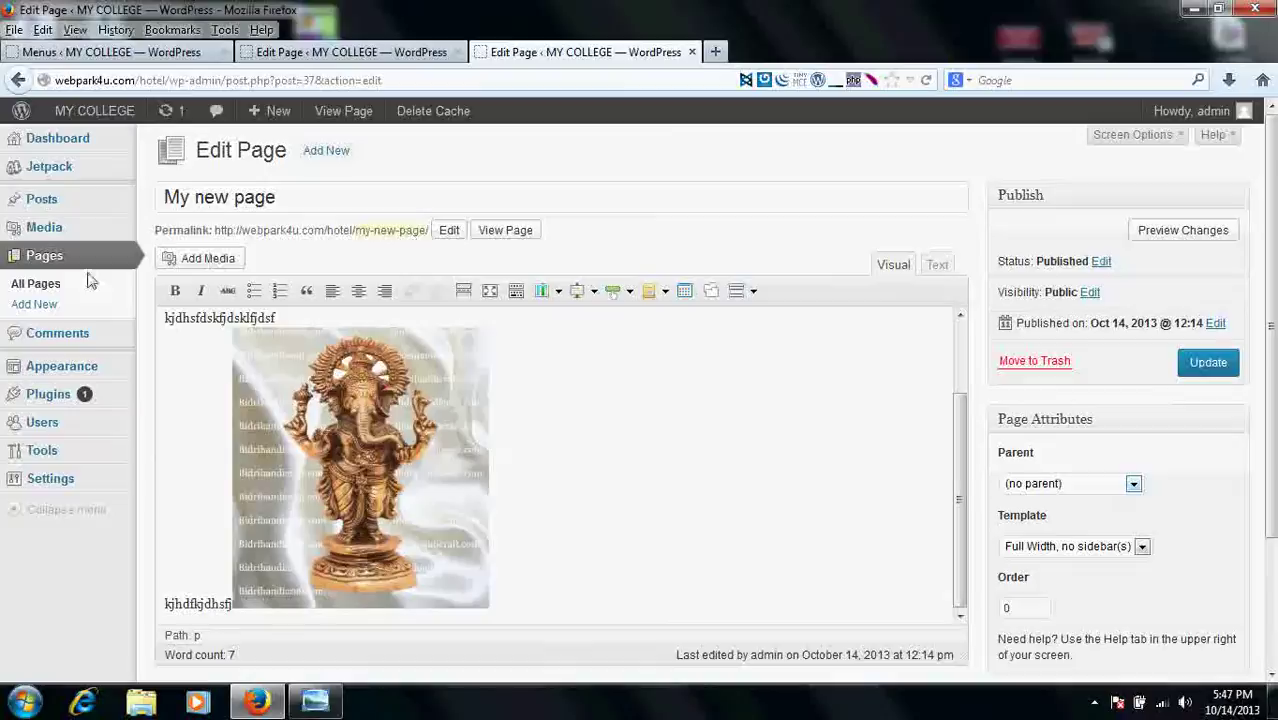
# Step: Move My new page to the Trash from the All Pages list
pyautogui.click(27, 287)
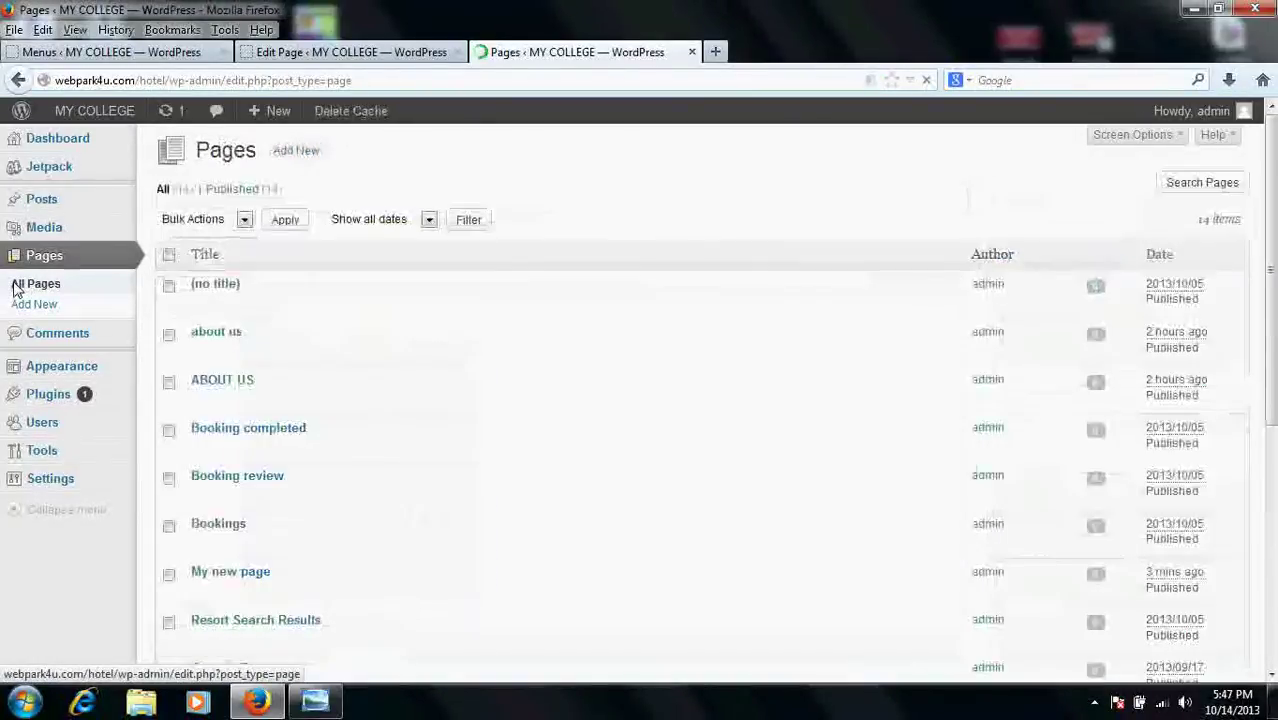
pyautogui.moveTo(190, 413)
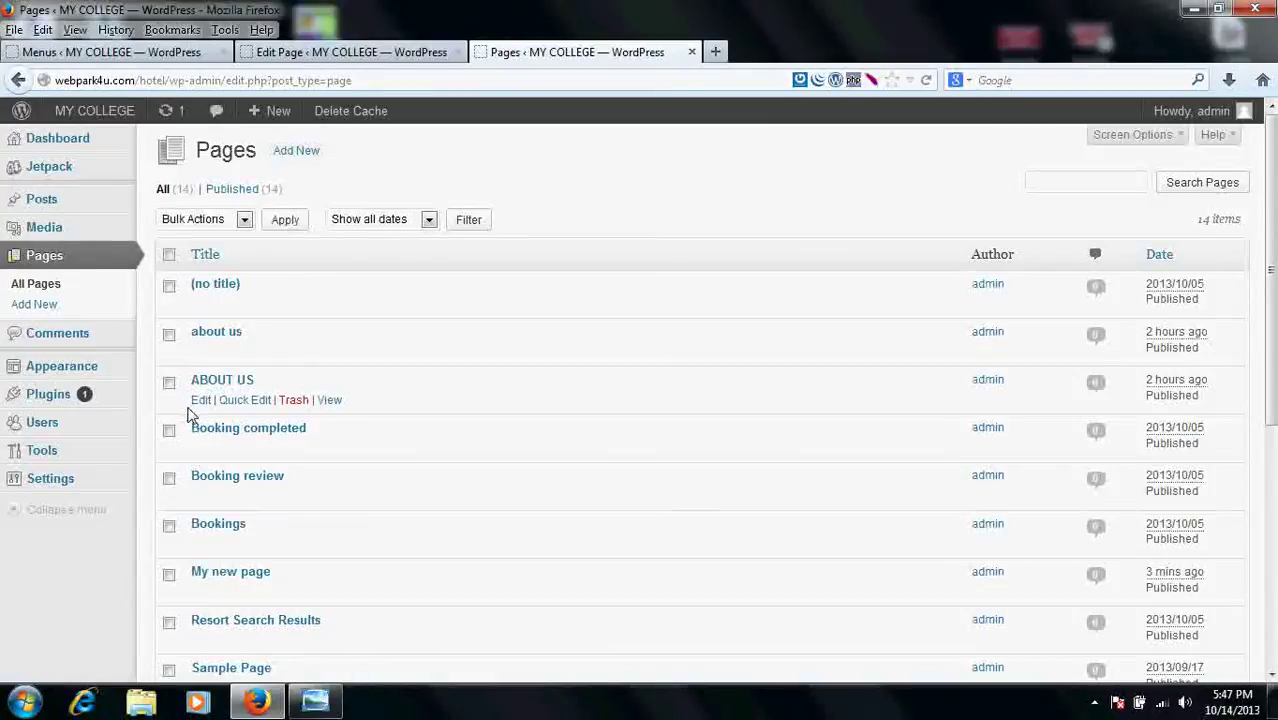
pyautogui.scroll(-3, 365, 565)
pyautogui.scroll(-2, 365, 567)
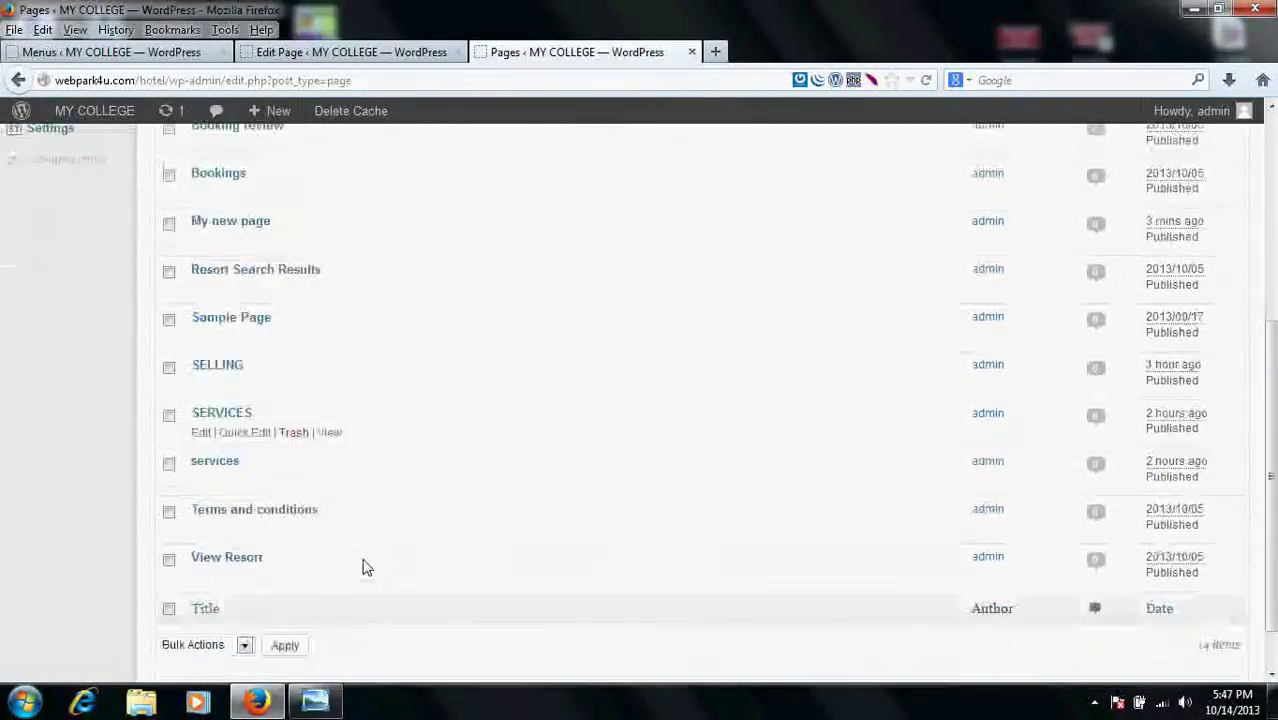
pyautogui.scroll(-1, 365, 567)
pyautogui.scroll(2, 270, 495)
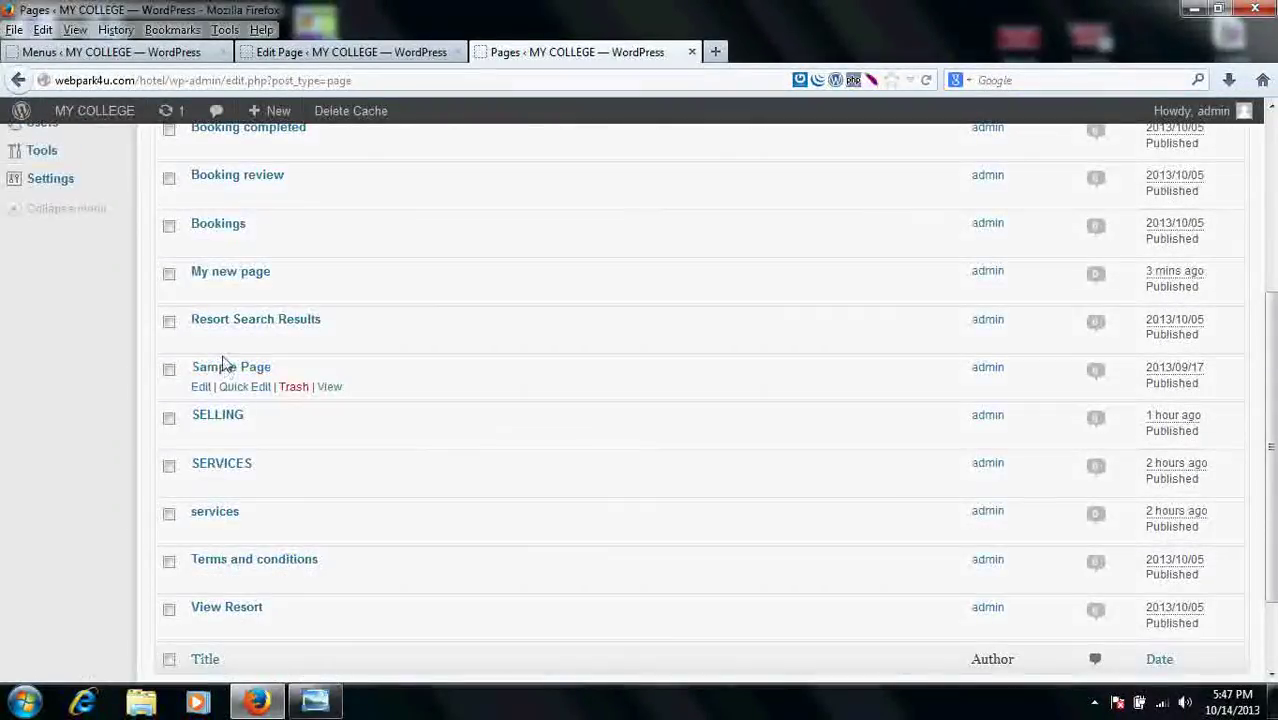
pyautogui.scroll(2, 224, 362)
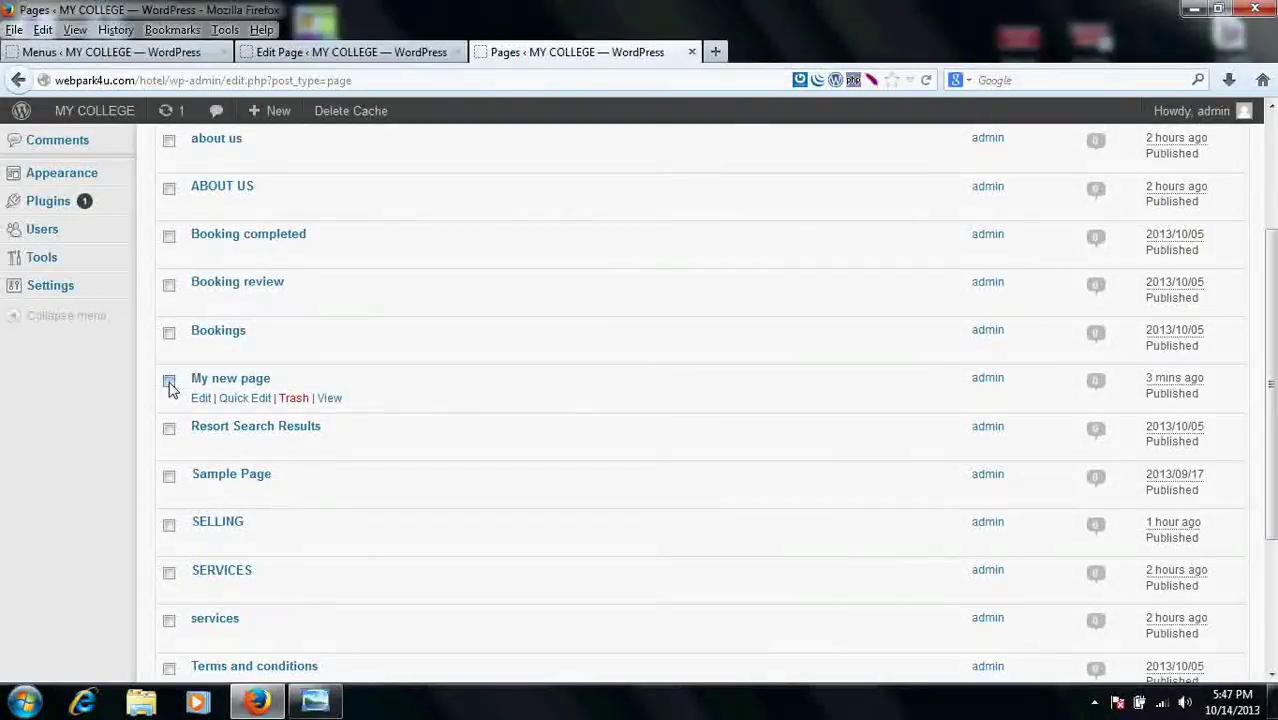
pyautogui.click(169, 382)
pyautogui.click(292, 399)
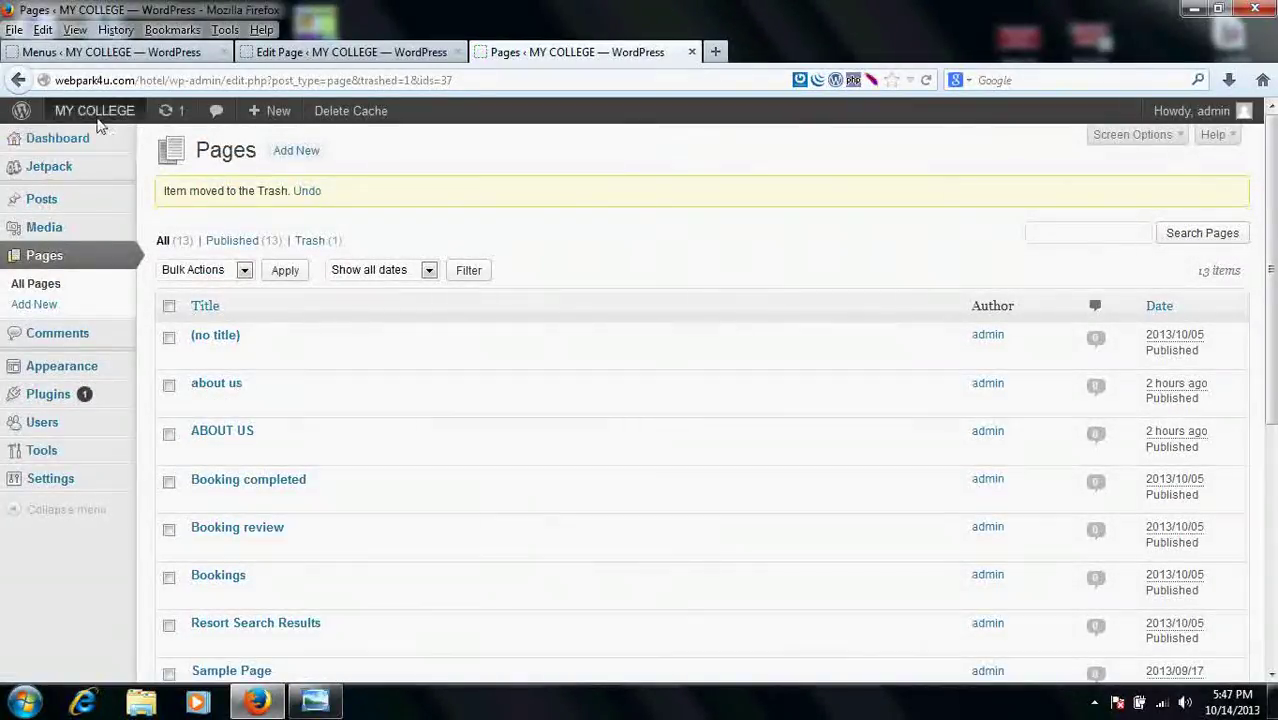
pyautogui.moveTo(94, 110)
pyautogui.rightClick(103, 148)
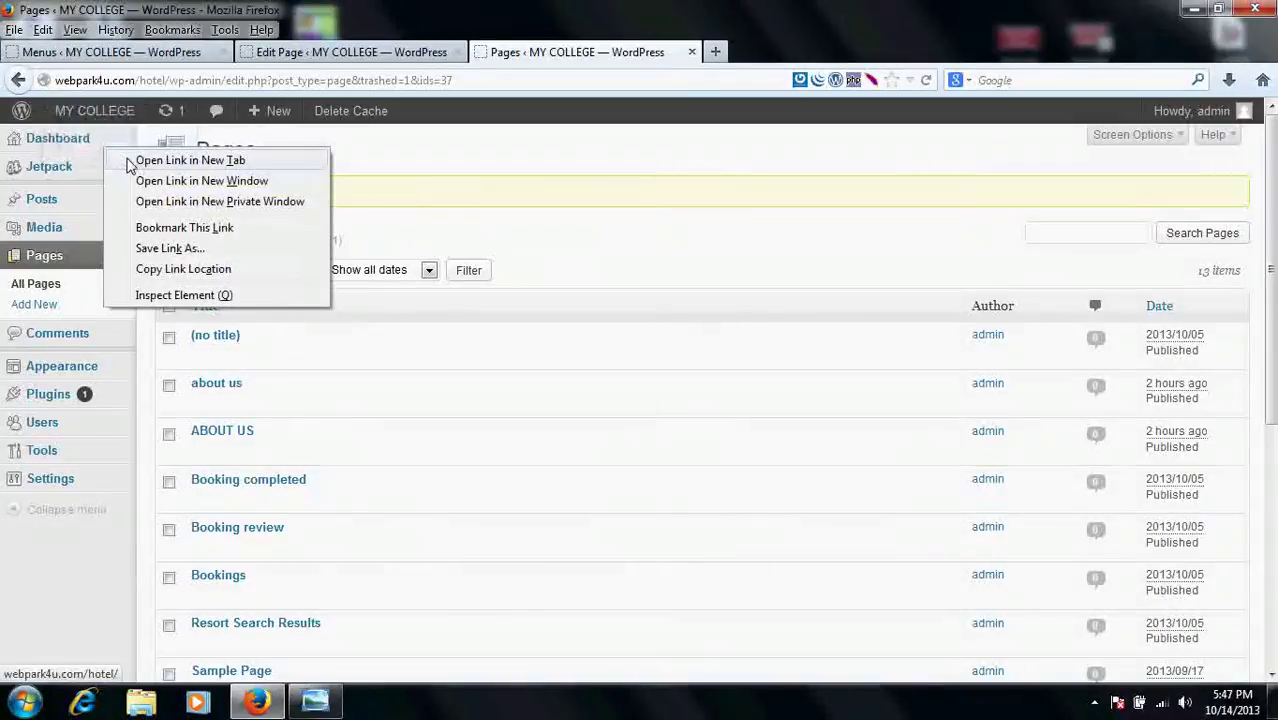
# Step: On the live site in a new tab, open My new page, then the Services page's 'manufacturings goods' link
pyautogui.click(130, 161)
pyautogui.click(790, 55)
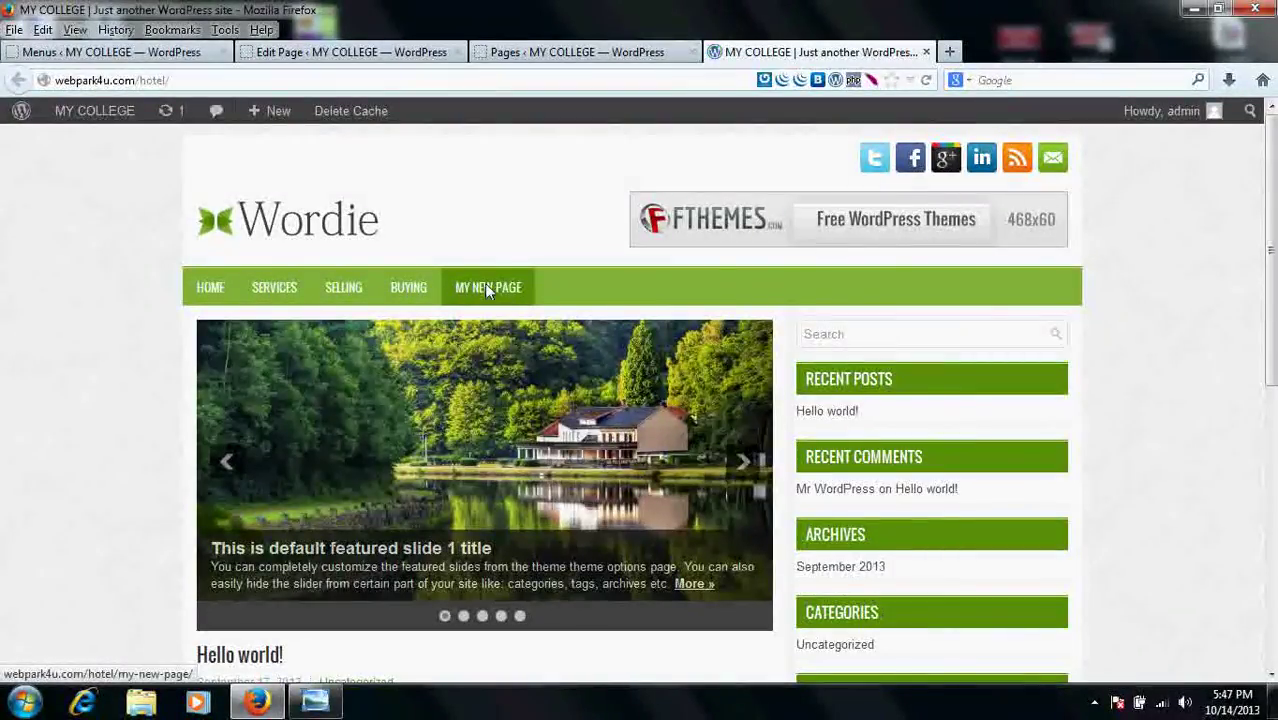
pyautogui.click(484, 285)
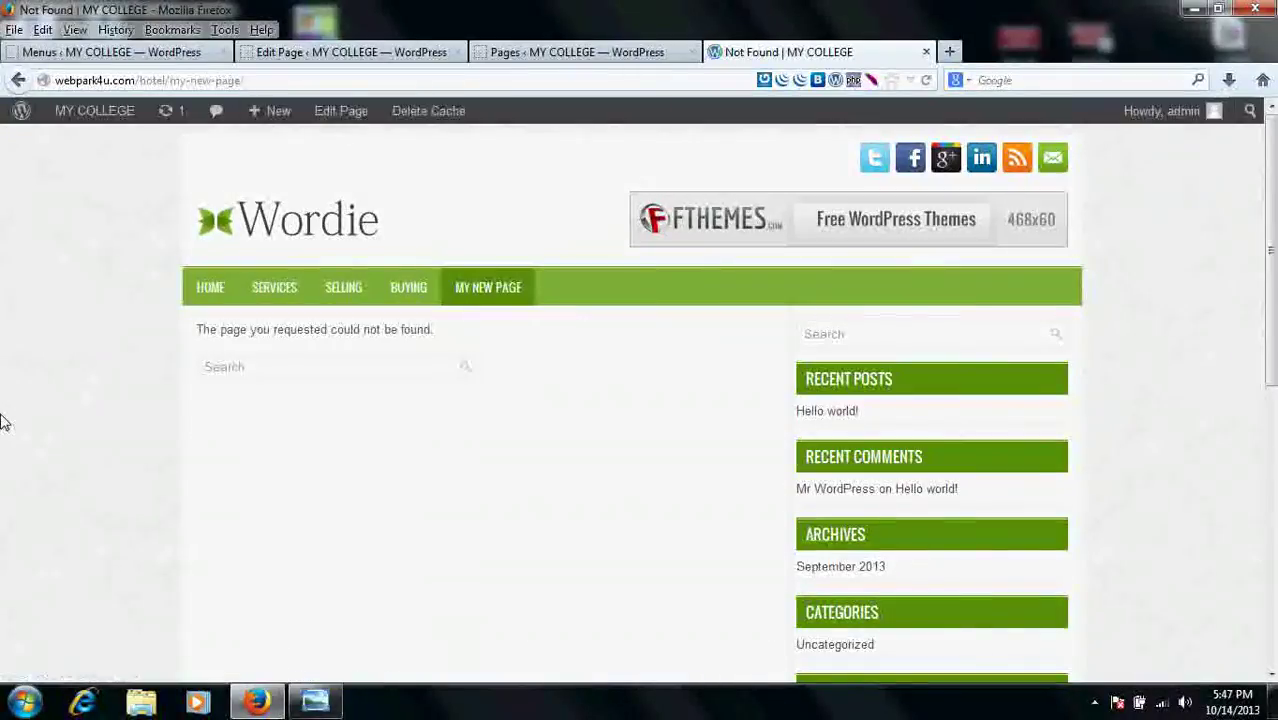
pyautogui.click(286, 274)
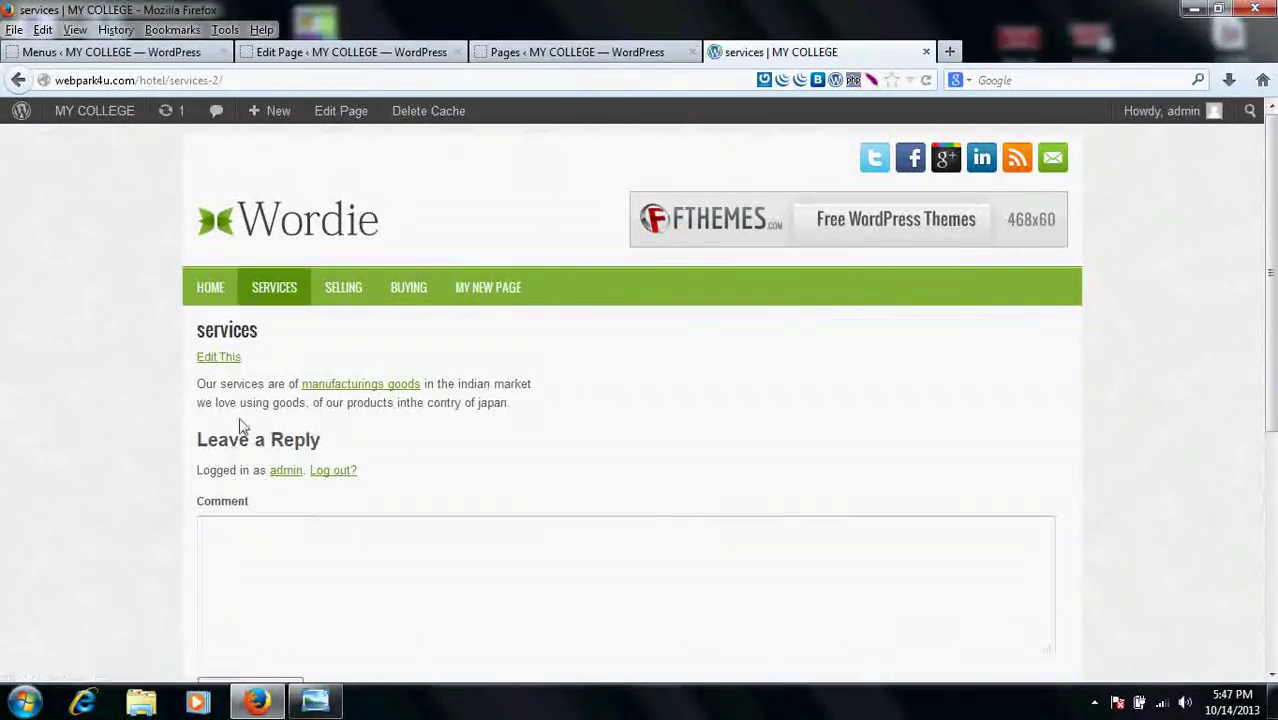
pyautogui.click(350, 390)
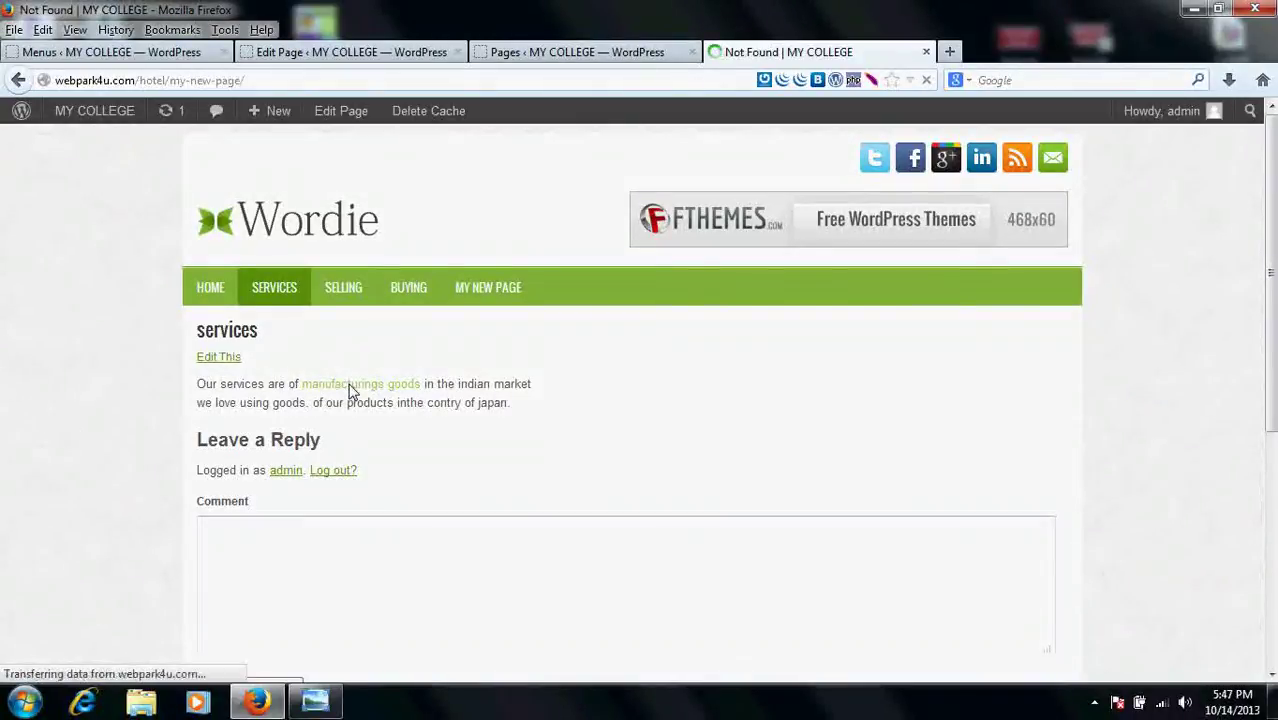